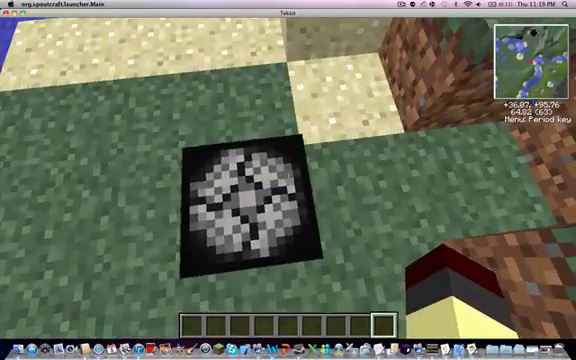
# - Break the dark block in the grass beside the sand
pyautogui.click(288, 178)
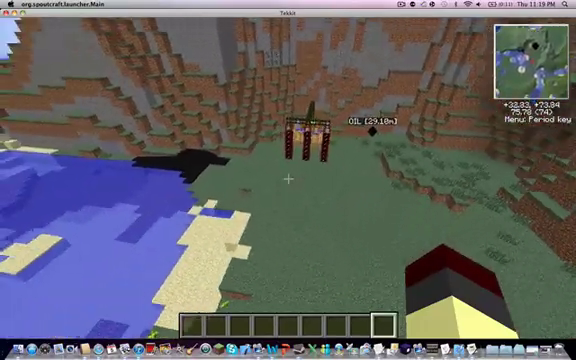
# - Load saved hotbar sets 5 and 4 to get full item stacks
pyautogui.press('e')
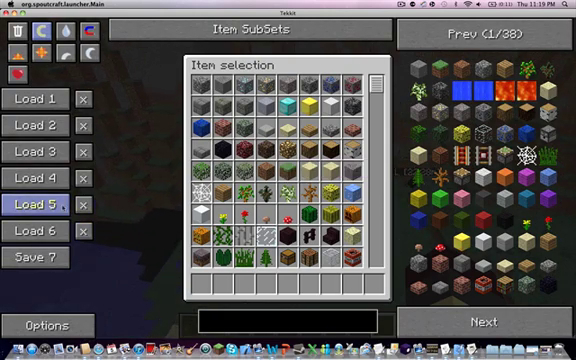
pyautogui.click(63, 205)
pyautogui.press('e')
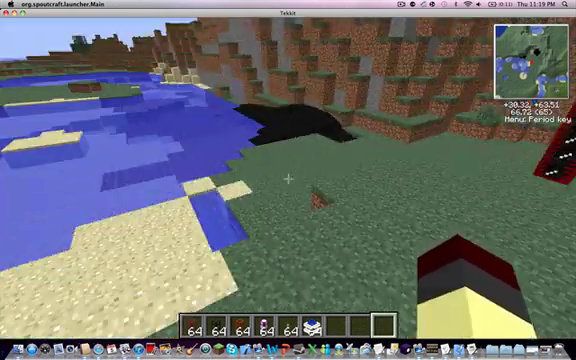
pyautogui.press('e')
pyautogui.click(37, 177)
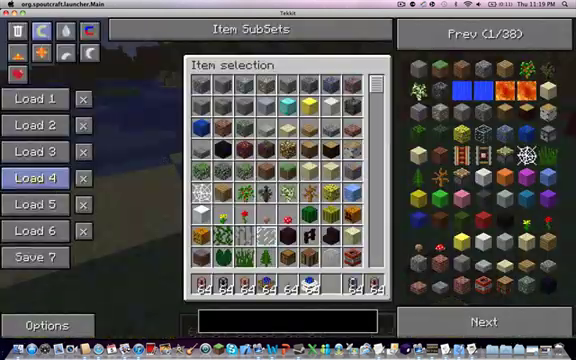
pyautogui.press('e')
# - Walk over to the red-black towers and bring up item selection again
pyautogui.press('4')
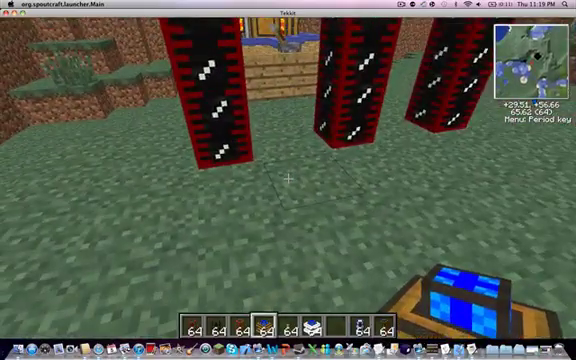
pyautogui.press('3')
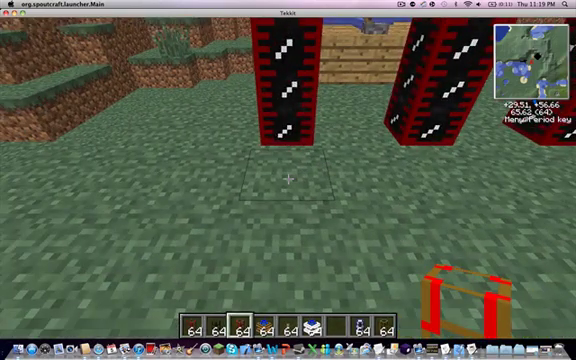
pyautogui.press('e')
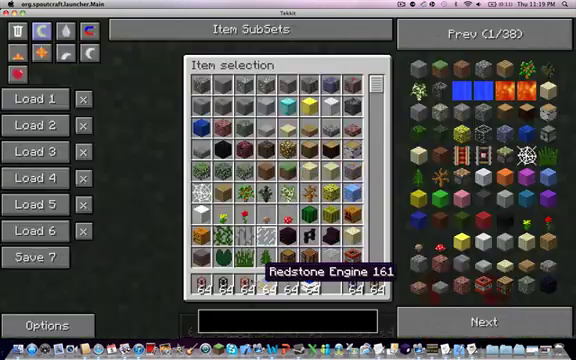
# - Choose hotbar items and reposition beside the tower bases
pyautogui.press('e')
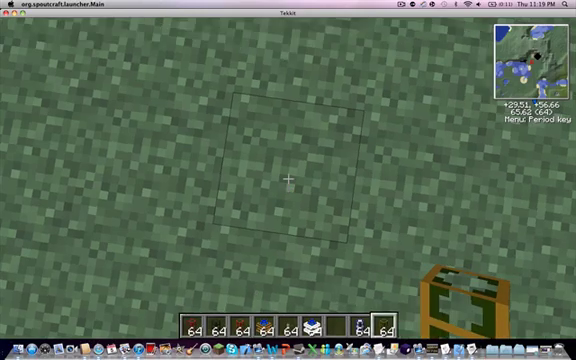
pyautogui.press('4')
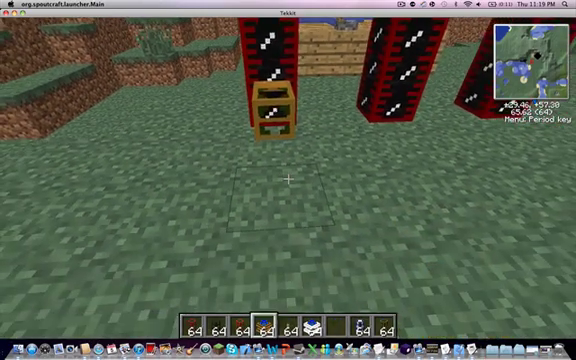
pyautogui.press('5')
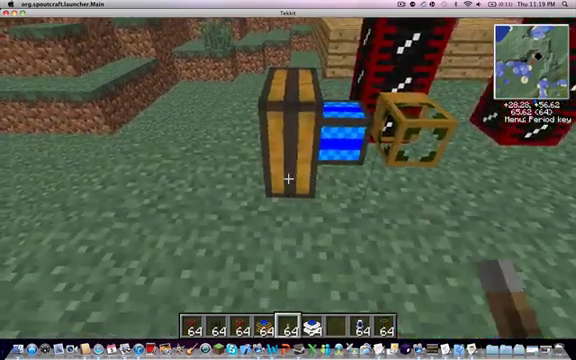
pyautogui.press('e')
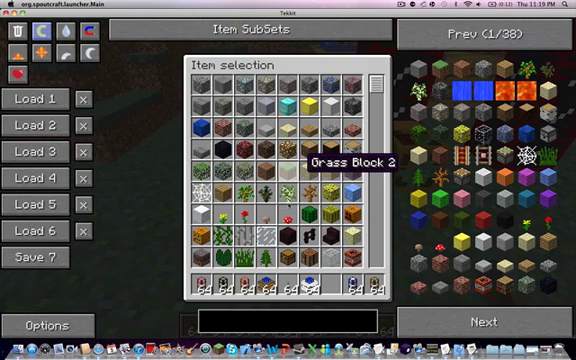
pyautogui.press('Escape')
pyautogui.press('Escape')
pyautogui.press('Escape')
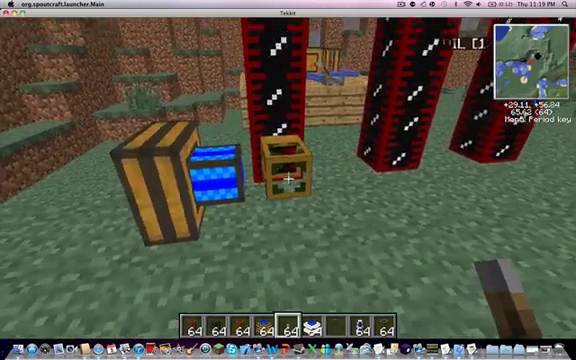
pyautogui.press('w')
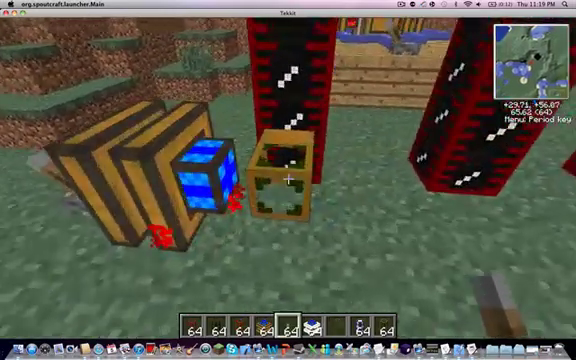
pyautogui.press('2')
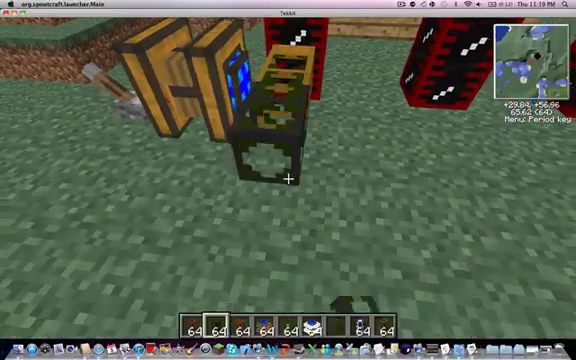
pyautogui.press('s')
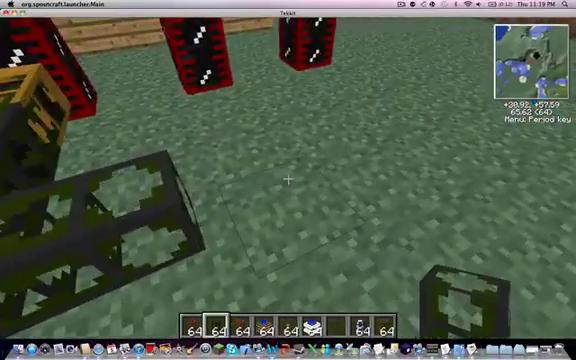
pyautogui.press('s')
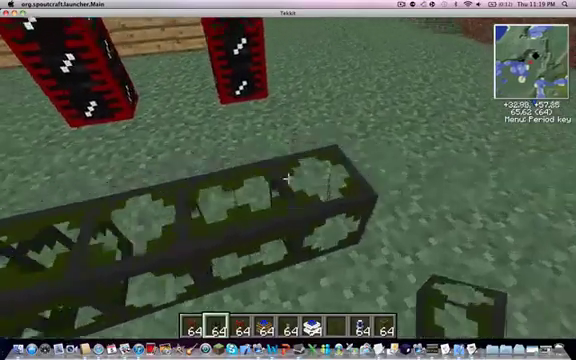
pyautogui.press('s')
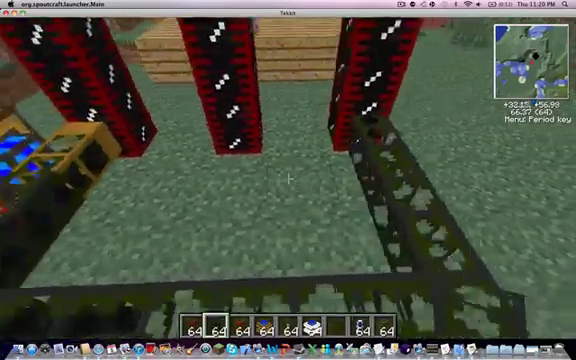
pyautogui.press('s')
pyautogui.scroll(-1, 288, 178)
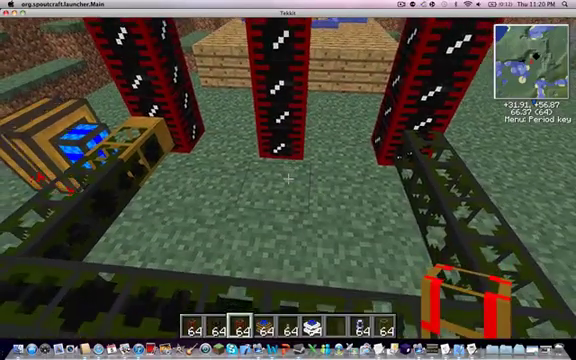
# - Place a wooden pipe, a blue machine block and a second machine between the towers
pyautogui.rightClick(288, 178)
pyautogui.press('8')
pyautogui.press('1')
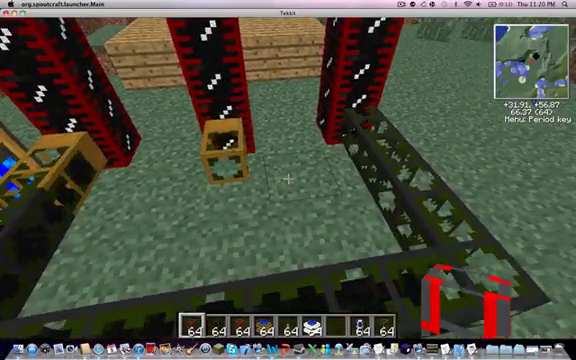
pyautogui.press('6')
pyautogui.press('4')
pyautogui.rightClick(288, 178)
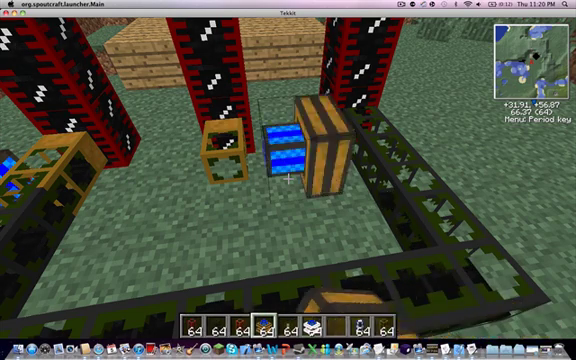
pyautogui.press('5')
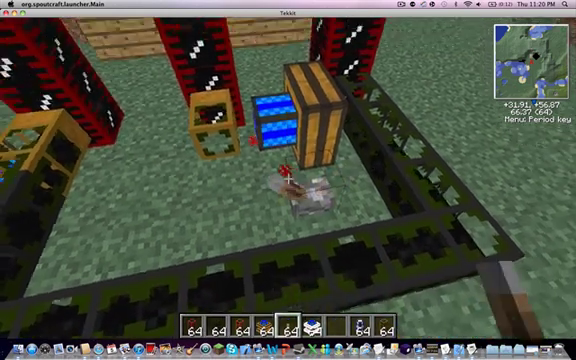
pyautogui.press('2')
pyautogui.rightClick(288, 180)
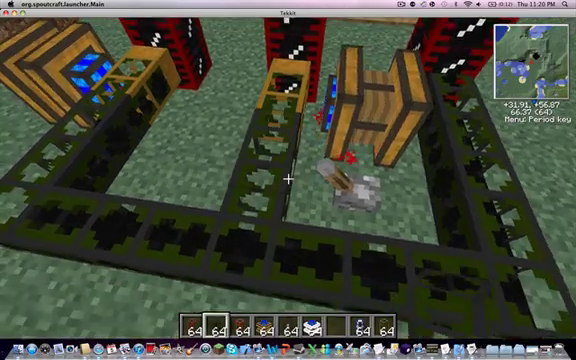
pyautogui.press('w')
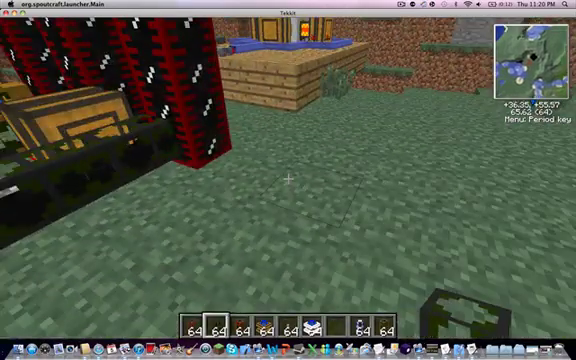
pyautogui.press('w')
pyautogui.press('3')
# - Place a yellow-green machine, a blue machine block and a dark machine block by the wooden pipe
pyautogui.press('9')
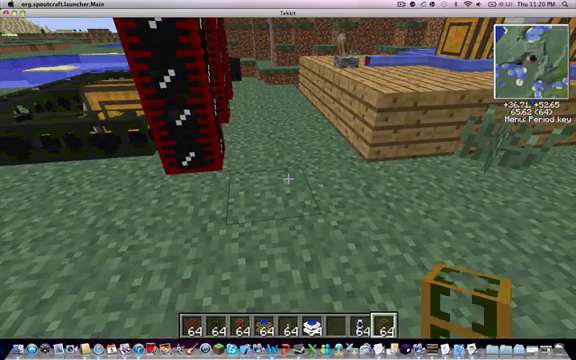
pyautogui.press('space')
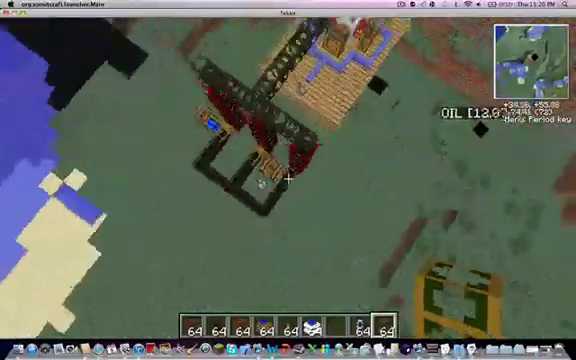
pyautogui.press('w')
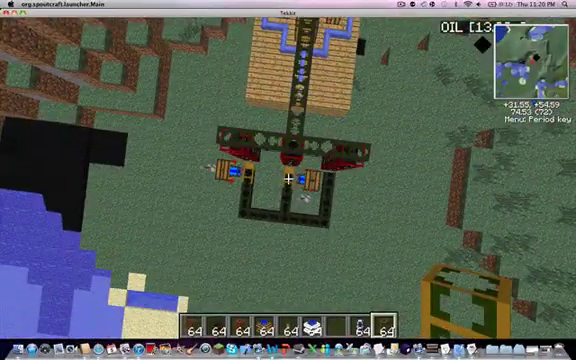
pyautogui.press('d')
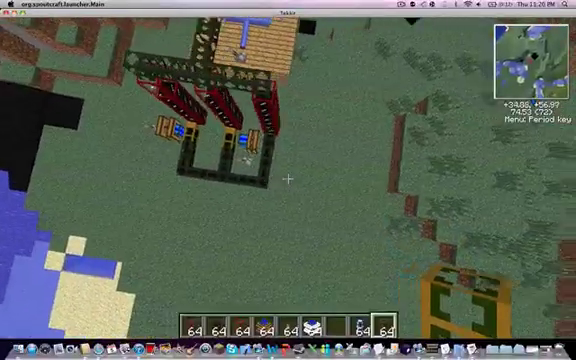
pyautogui.press('shift')
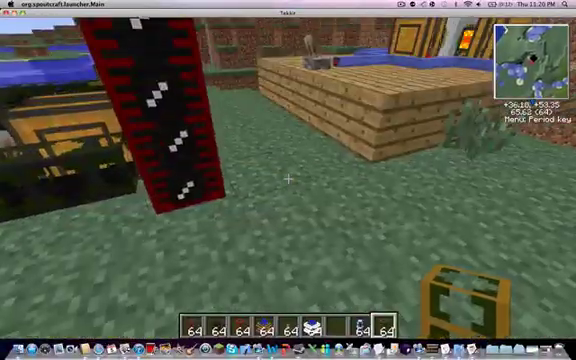
pyautogui.rightClick(288, 178)
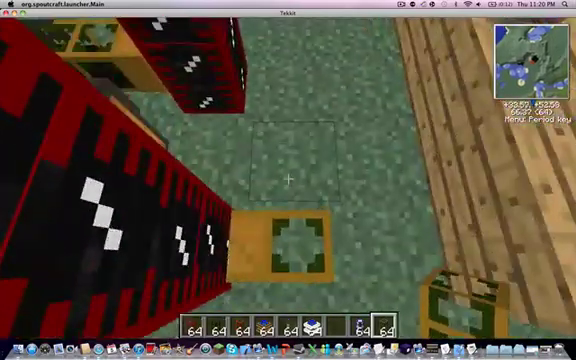
pyautogui.press('3')
pyautogui.press('4')
pyautogui.rightClick(288, 178)
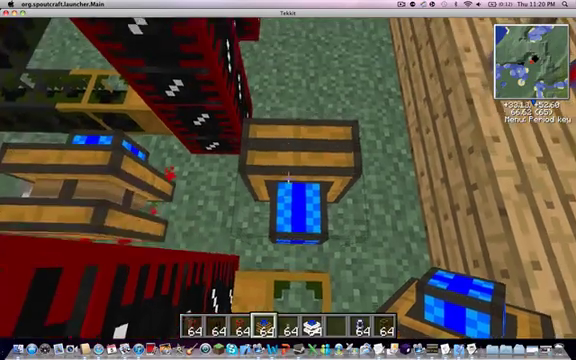
pyautogui.scroll(-1, 288, 180)
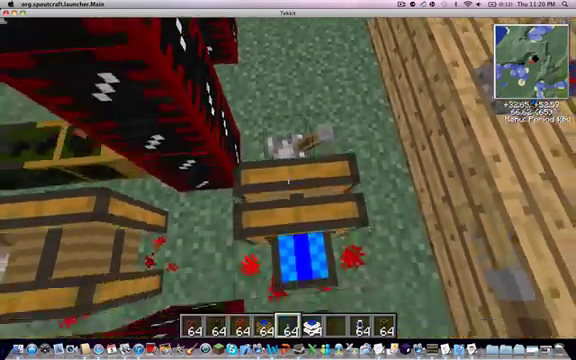
pyautogui.scroll(1, 288, 180)
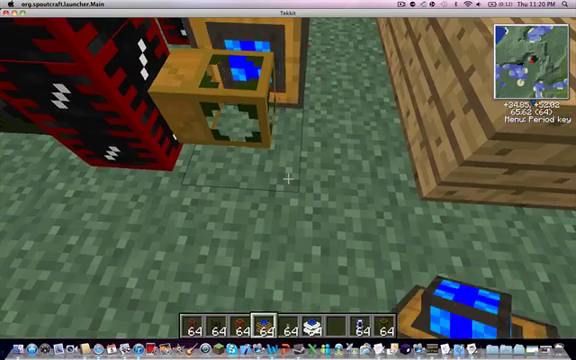
pyautogui.scroll(2, 288, 180)
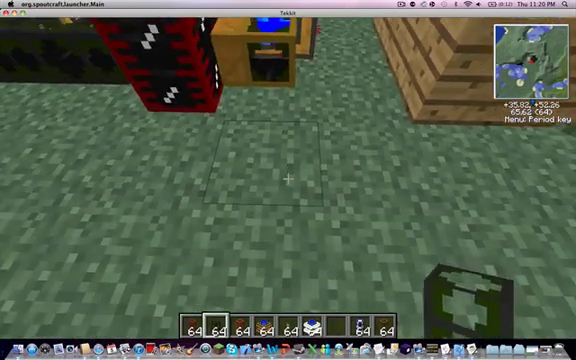
pyautogui.rightClick(288, 178)
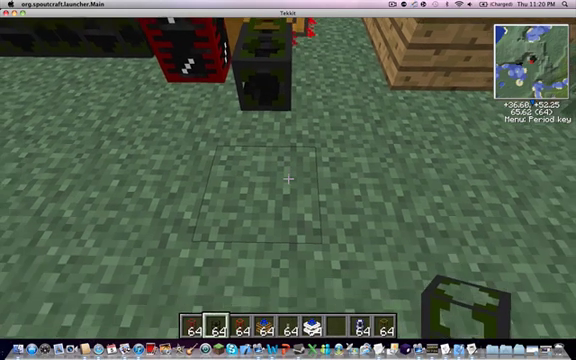
pyautogui.scroll(2, 288, 180)
pyautogui.scroll(1, 288, 180)
# - Place a waterproof teleport pipe against the machine and set its frequency to 10
pyautogui.press('e')
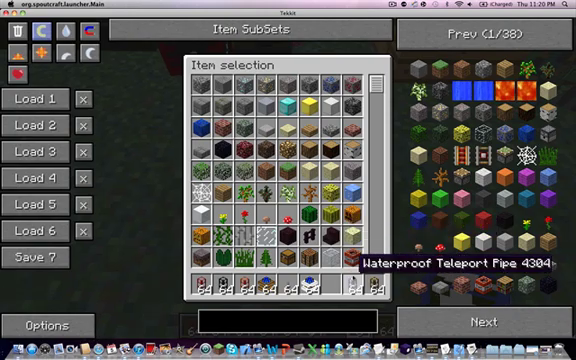
pyautogui.press('e')
pyautogui.rightClick(288, 180)
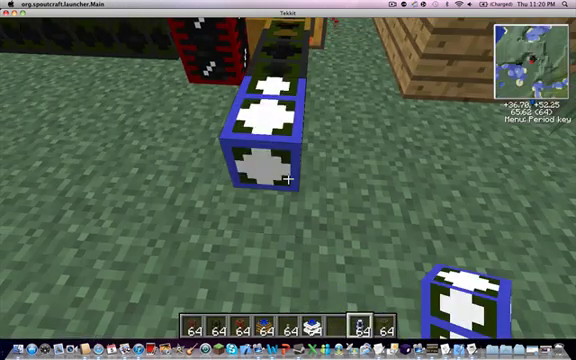
pyautogui.press('3')
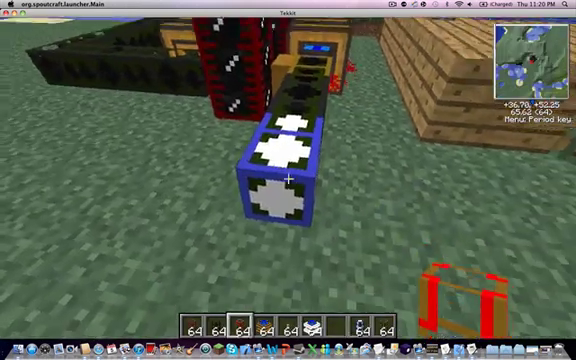
pyautogui.press('6')
pyautogui.press('7')
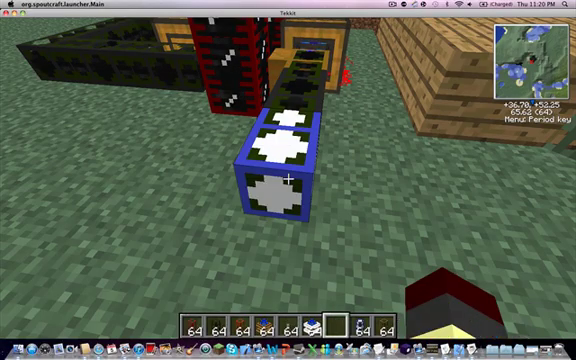
pyautogui.rightClick(288, 180)
pyautogui.click(350, 143)
pyautogui.press('Escape')
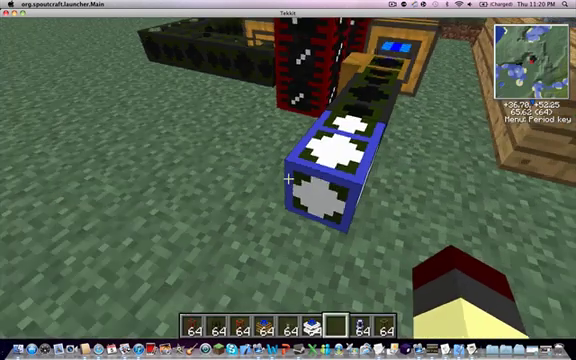
# - Place and remove a teleport pipe on the grass, then set a green-black block there
pyautogui.press('8')
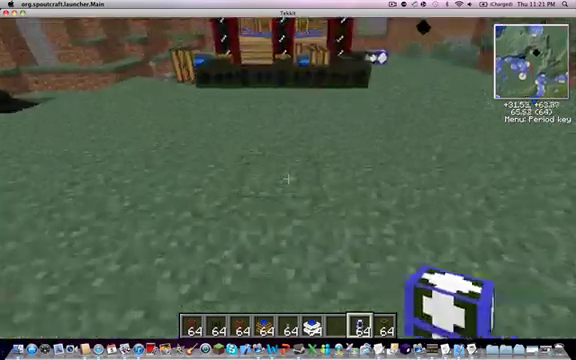
pyautogui.rightClick(288, 178)
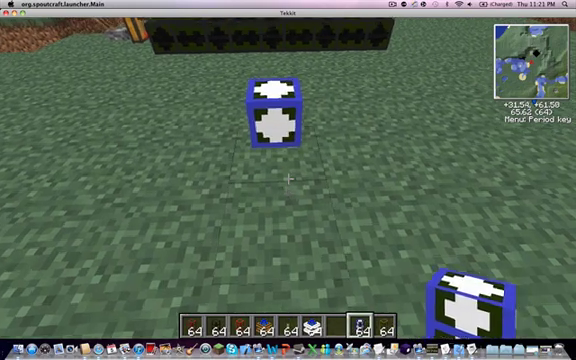
pyautogui.click(288, 178)
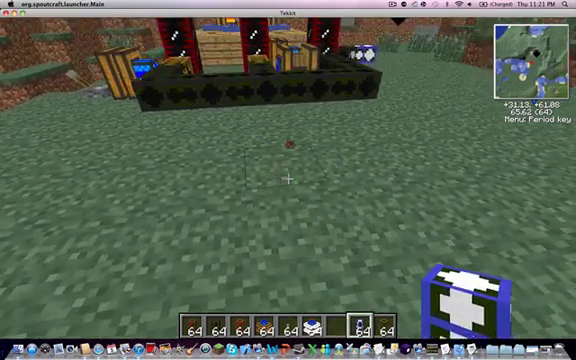
pyautogui.press('2')
pyautogui.rightClick(288, 178)
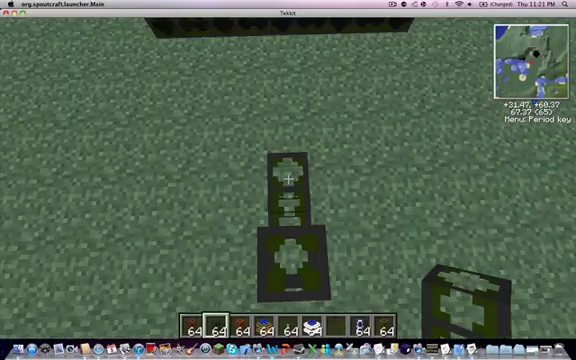
# - Check the new teleport pipe's frequency settings above the dark block column
pyautogui.press('space')
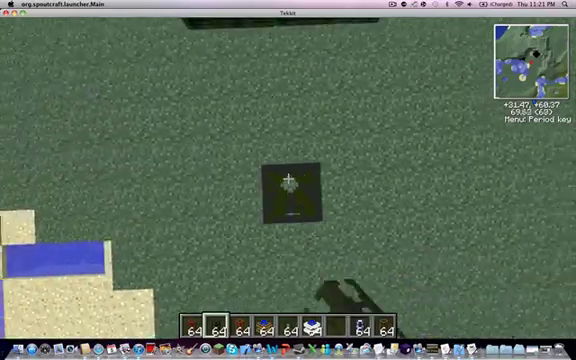
pyautogui.press('8')
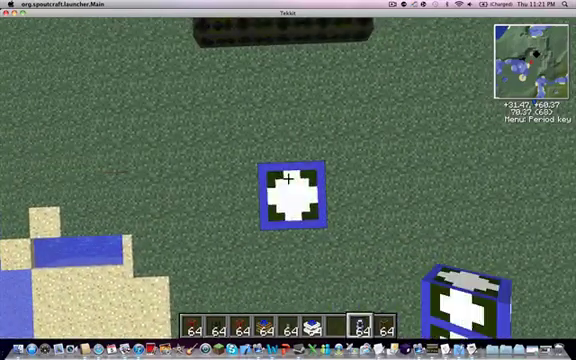
pyautogui.press('3')
pyautogui.press('7')
pyautogui.rightClick(288, 178)
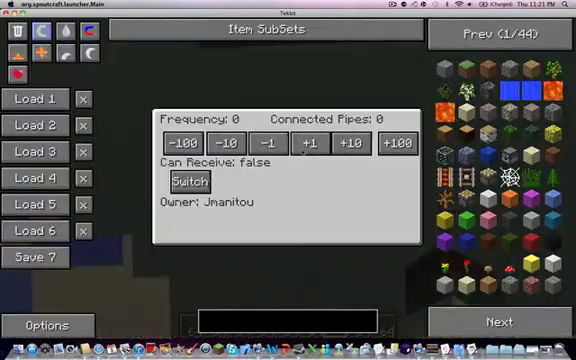
pyautogui.press('Escape')
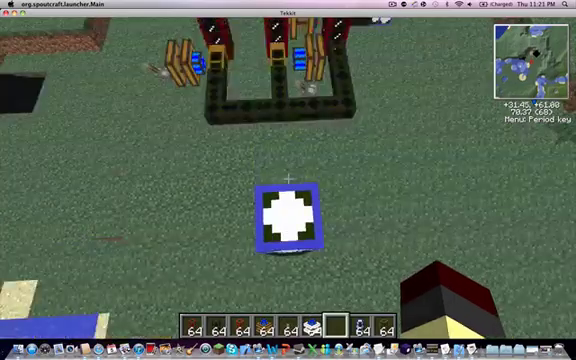
pyautogui.press('w')
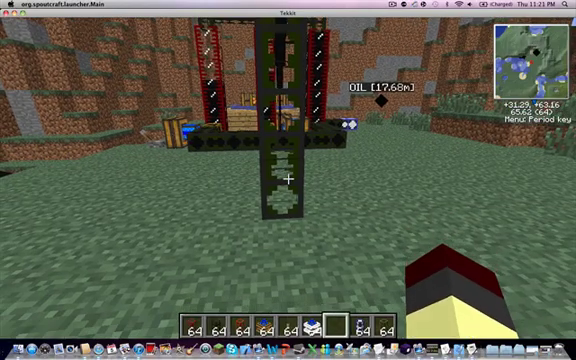
pyautogui.press('2')
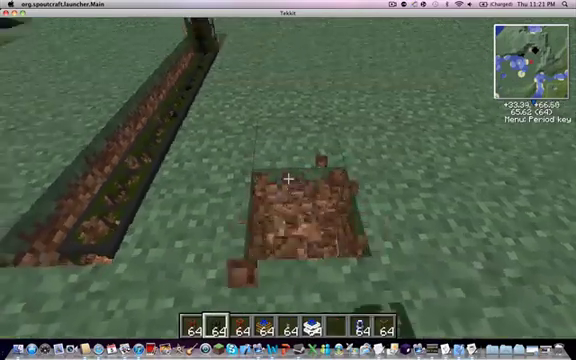
# - Dig out the dirt in the trench and fly up above the site
pyautogui.click(288, 178)
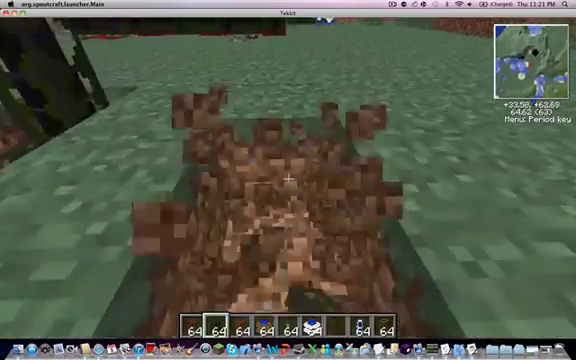
pyautogui.press('space')
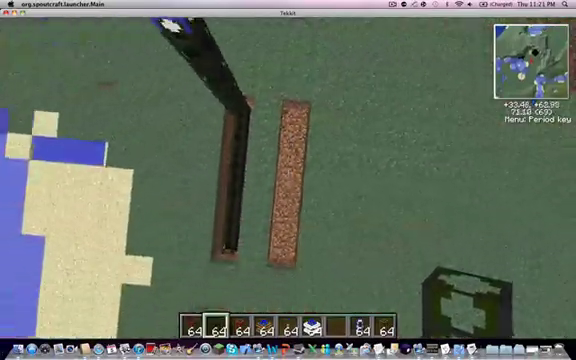
pyautogui.press('space')
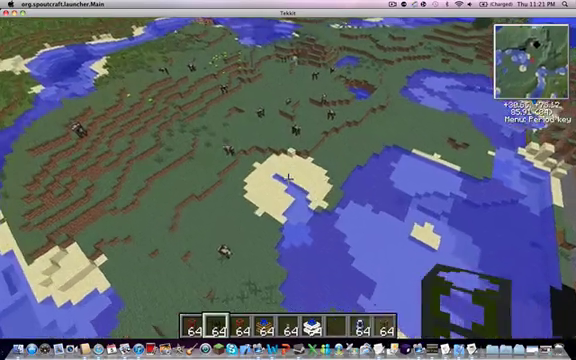
pyautogui.scroll(-2, 288, 178)
# - Fly across the river and land beside the blue pillars on the wooden platform
pyautogui.press('w')
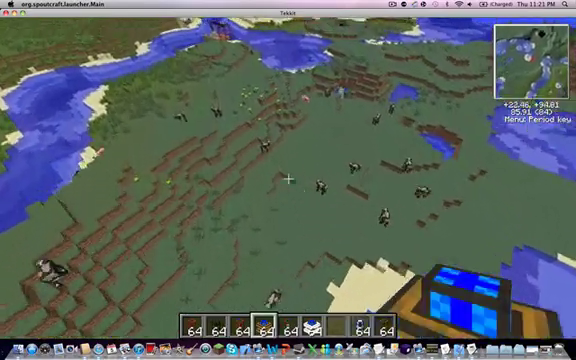
pyautogui.press('w')
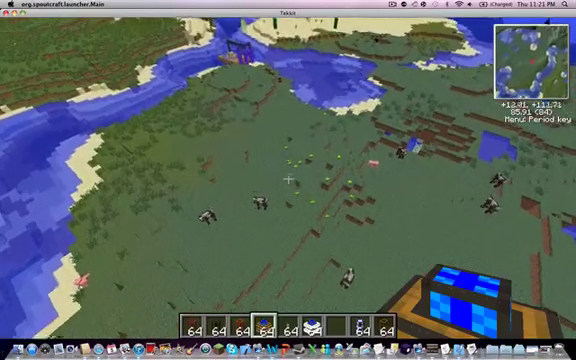
pyautogui.press('w')
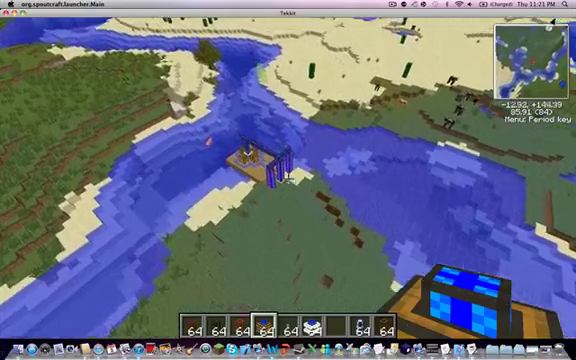
pyautogui.press('w')
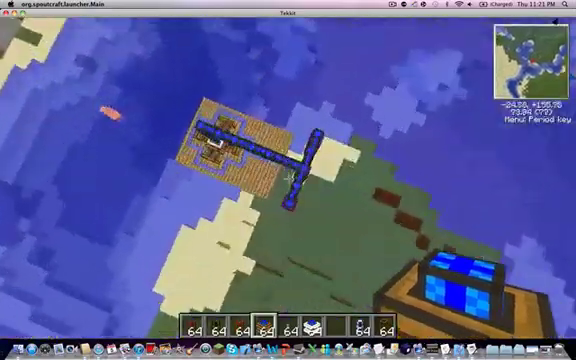
pyautogui.press('shift')
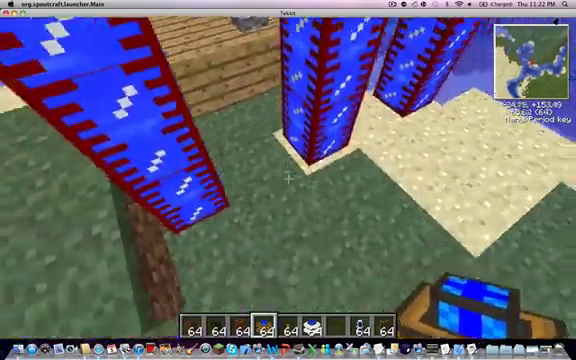
# - Place the blue block and a chest on the sand beside the pillars
pyautogui.press('w')
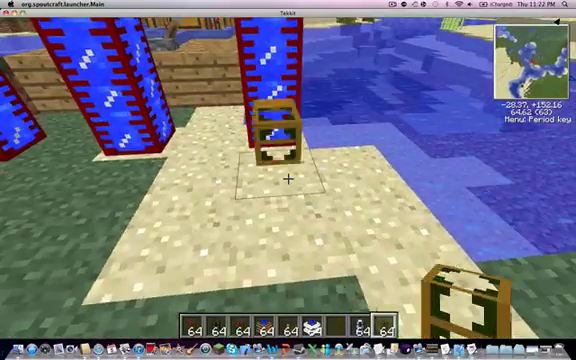
pyautogui.press('4')
pyautogui.rightClick(288, 178)
pyautogui.press('5')
pyautogui.rightClick(288, 178)
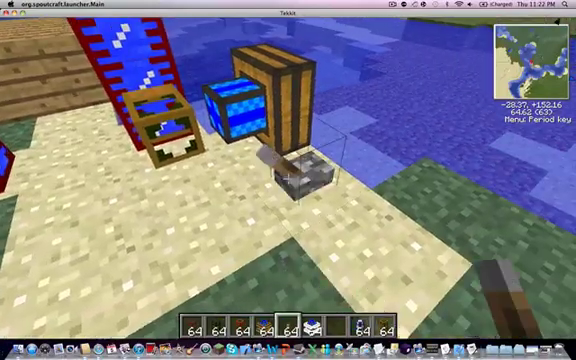
pyautogui.scroll(2, 288, 178)
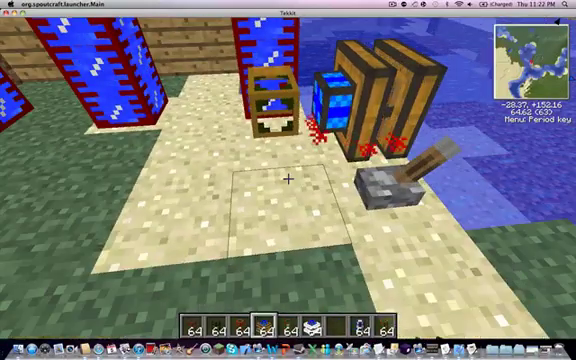
pyautogui.scroll(1, 288, 178)
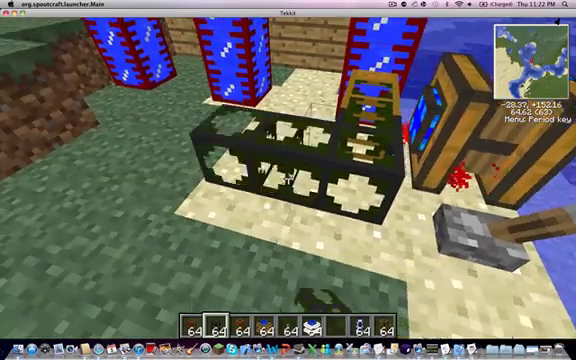
pyautogui.press('w')
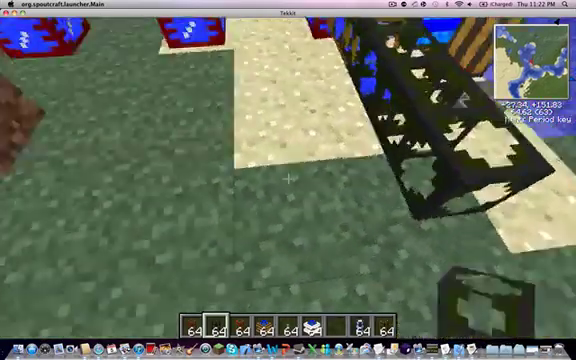
pyautogui.press('w')
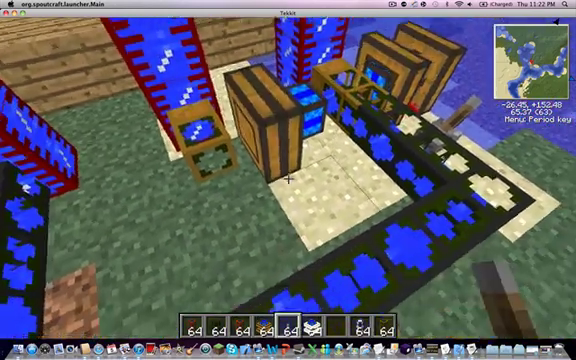
# - Place a lever on the sand, break it, and walk over to the chest and engines
pyautogui.rightClick(288, 178)
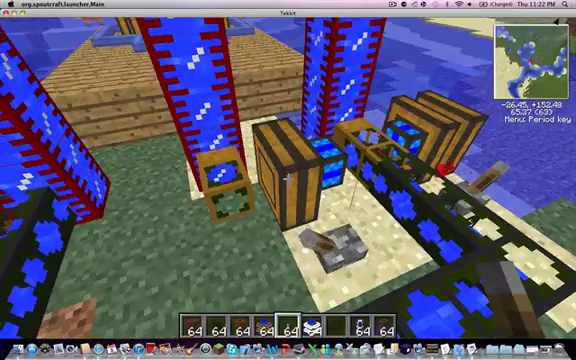
pyautogui.scroll(1, 288, 180)
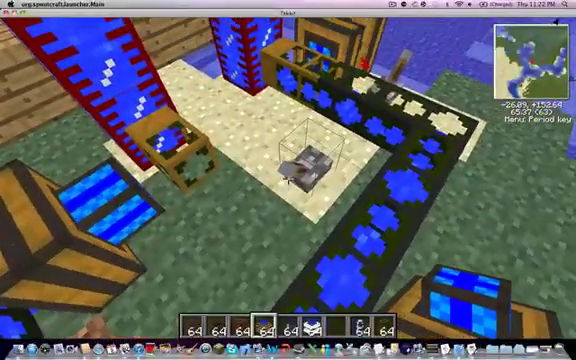
pyautogui.click(288, 178)
pyautogui.press('w')
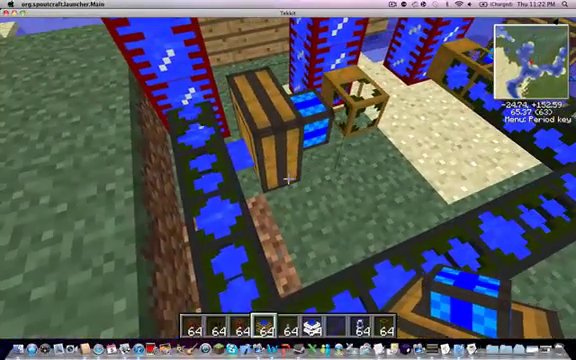
pyautogui.press('w')
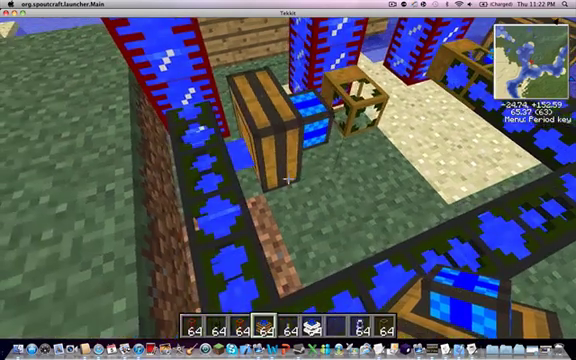
pyautogui.press('w')
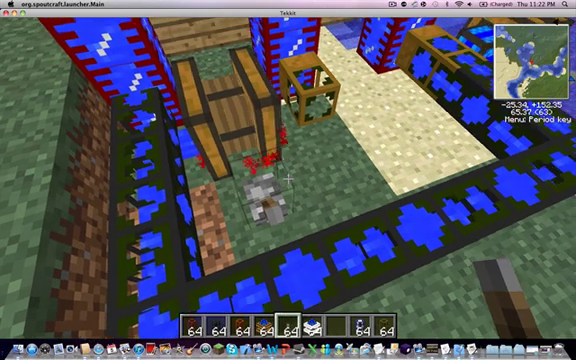
pyautogui.press('w')
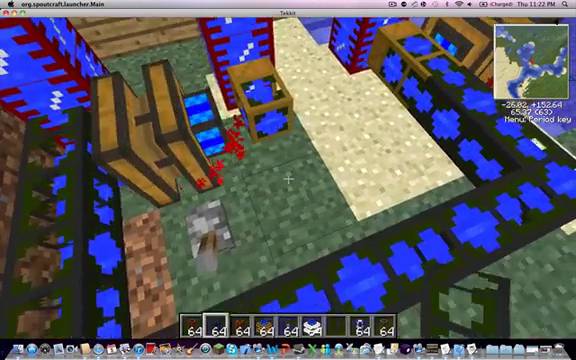
pyautogui.press('w')
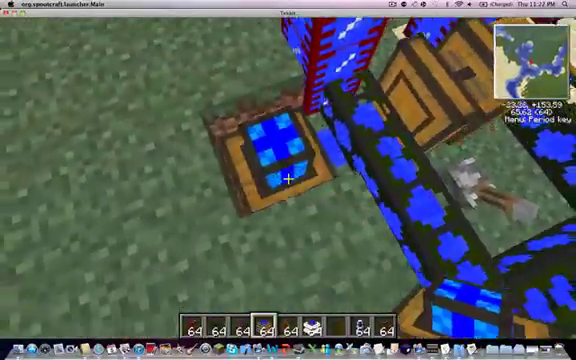
# - Break the cracked block and dig out the dirt beside the chest
pyautogui.click(287, 178)
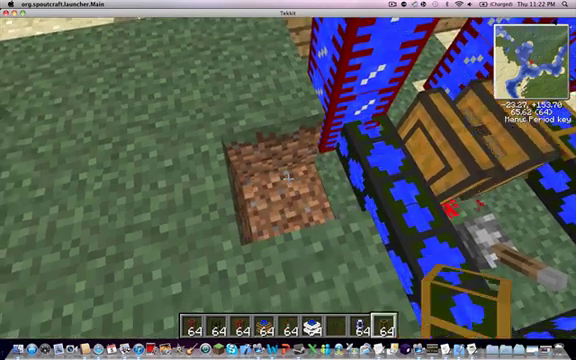
pyautogui.press('w')
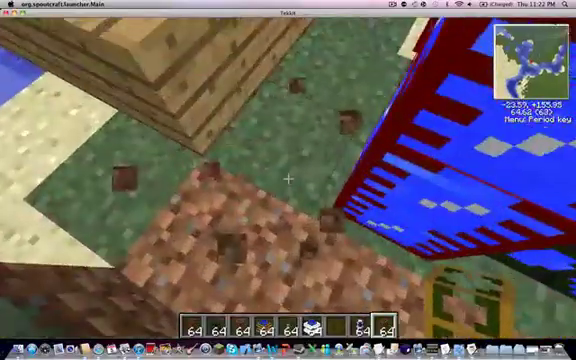
pyautogui.press('4')
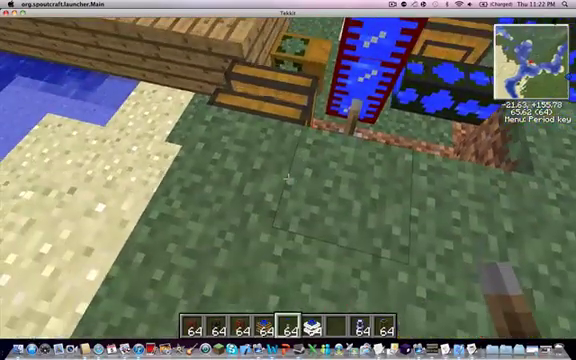
pyautogui.click(288, 178)
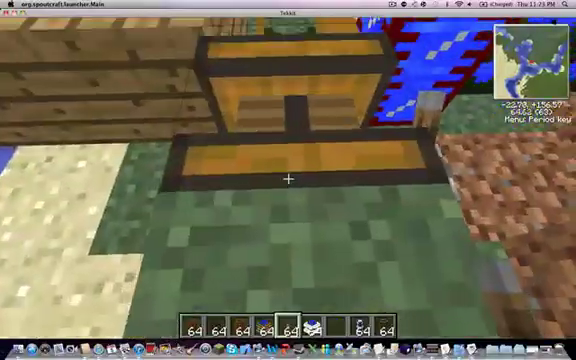
pyautogui.press('w')
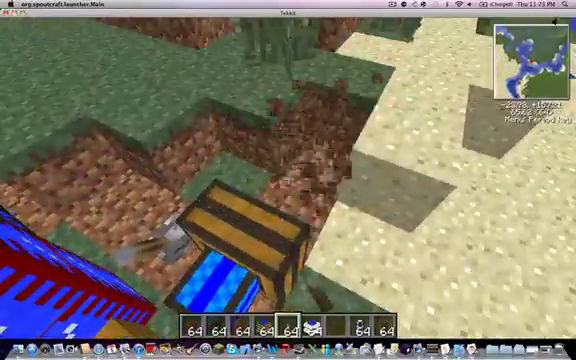
pyautogui.scroll(1, 288, 178)
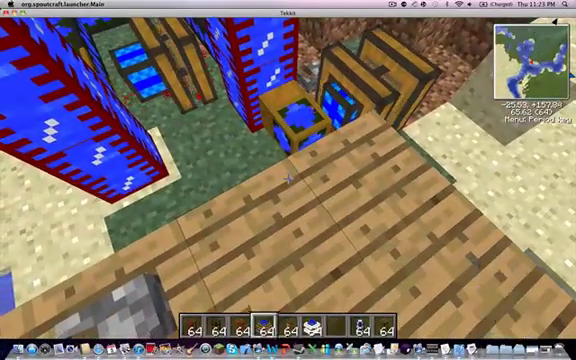
pyautogui.scroll(2, 288, 178)
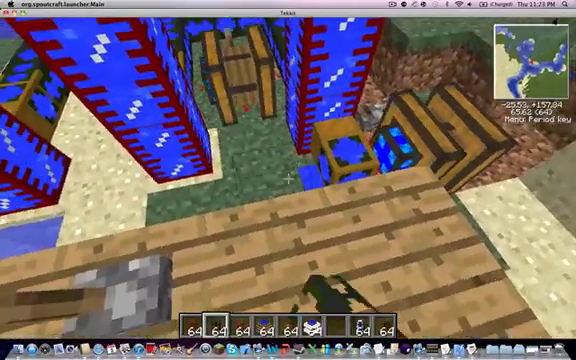
# - Lay pipe beside the chest, cap it with a tesseract, and set frequency 1
pyautogui.rightClick(288, 178)
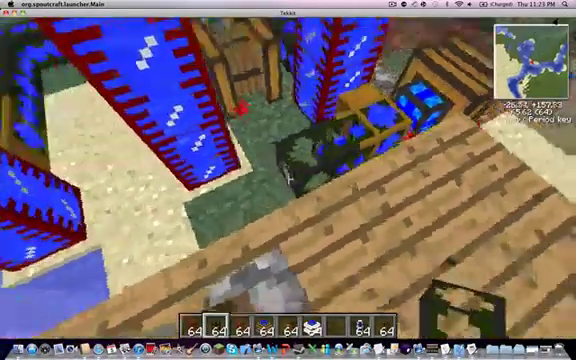
pyautogui.rightClick(288, 178)
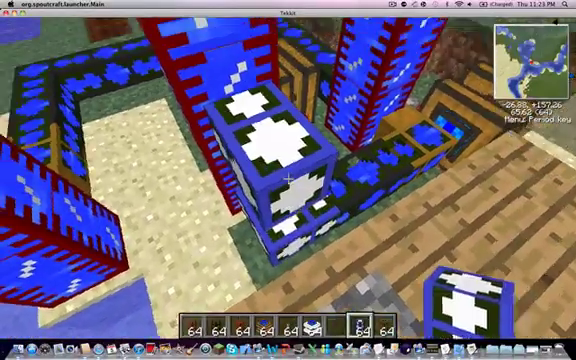
pyautogui.click(288, 178)
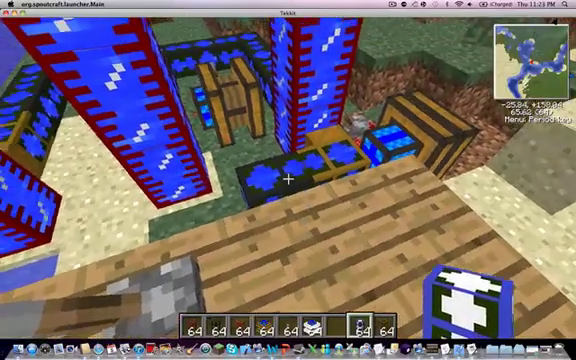
pyautogui.rightClick(288, 178)
pyautogui.press('3')
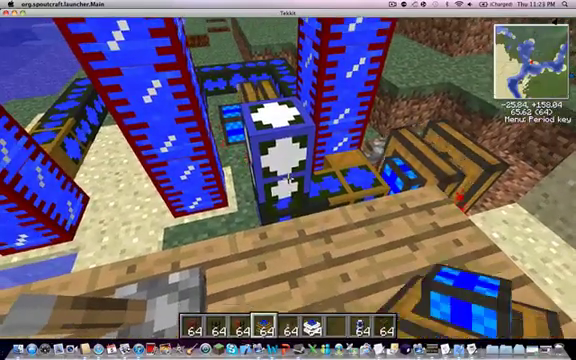
pyautogui.rightClick(288, 178)
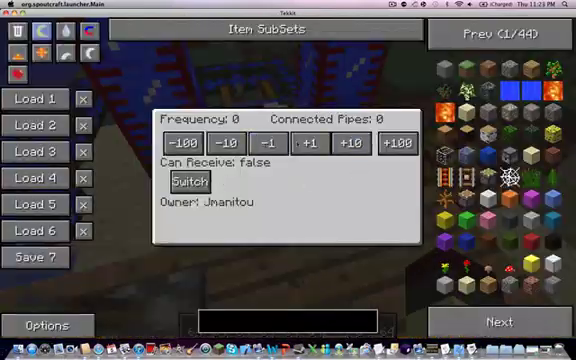
pyautogui.press('Escape')
pyautogui.rightClick(288, 178)
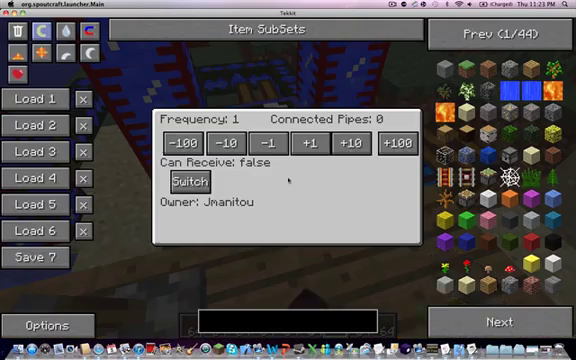
pyautogui.press('Escape')
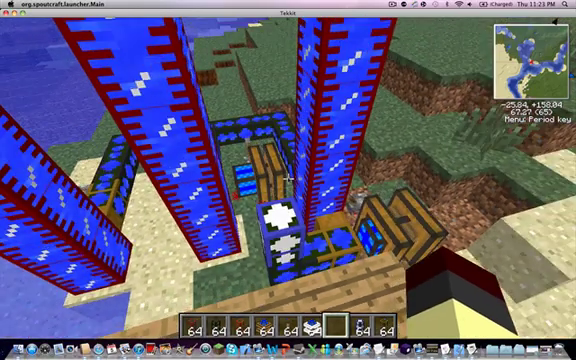
# - Fly back across the lake toward the mountain arch and look down into the trench
pyautogui.press('space')
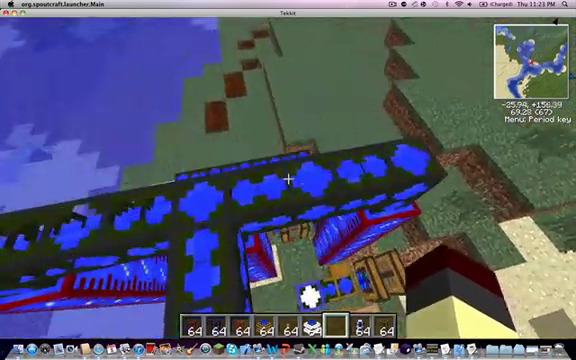
pyautogui.scroll(-4, 288, 178)
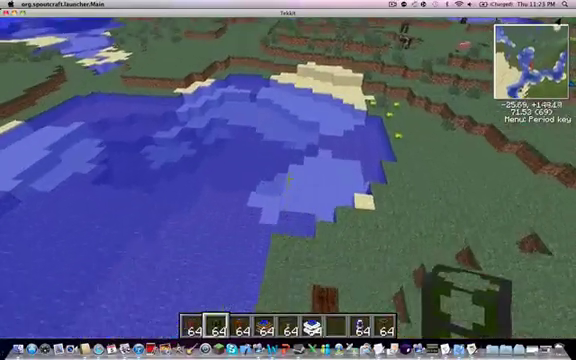
pyautogui.scroll(3, 288, 178)
pyautogui.press('w')
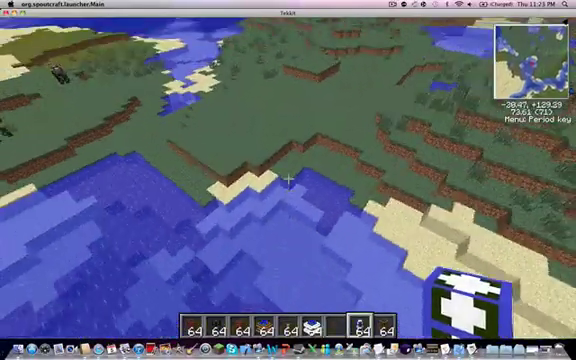
pyautogui.press('space')
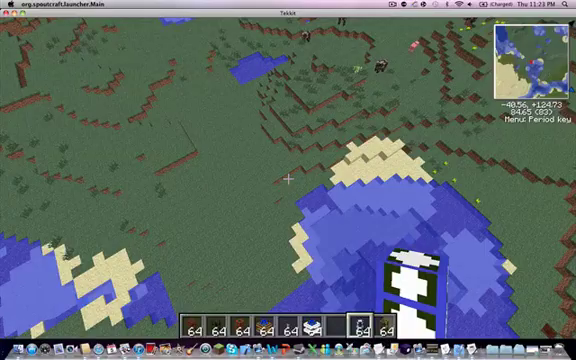
pyautogui.press('w')
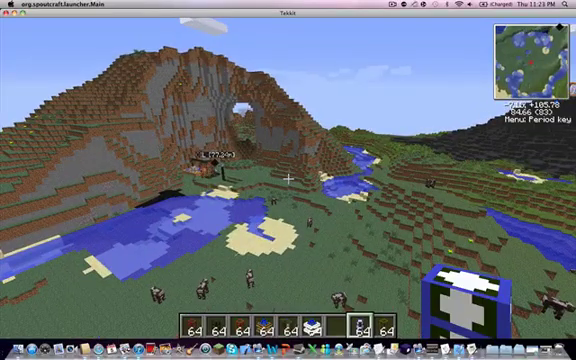
pyautogui.press('w')
pyautogui.press('2')
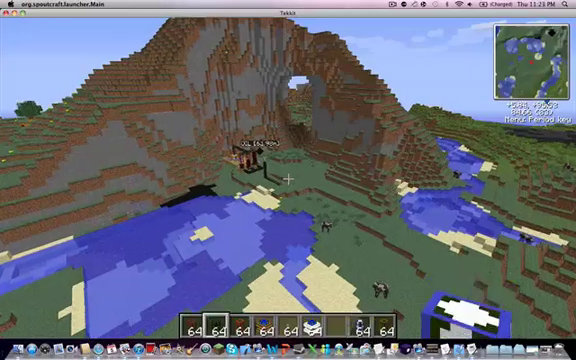
pyautogui.press('w')
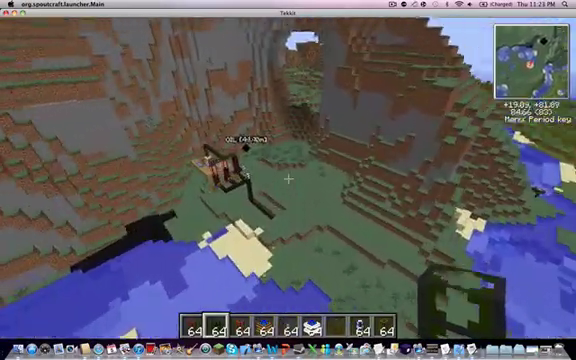
pyautogui.press('w')
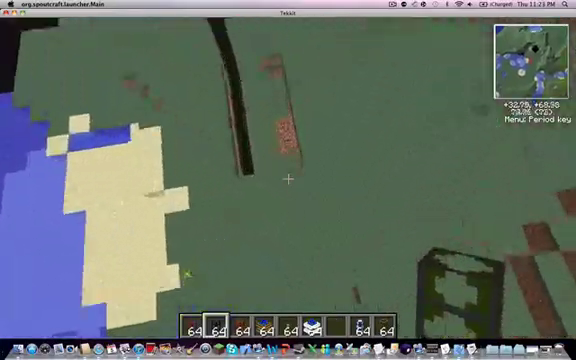
pyautogui.press('w')
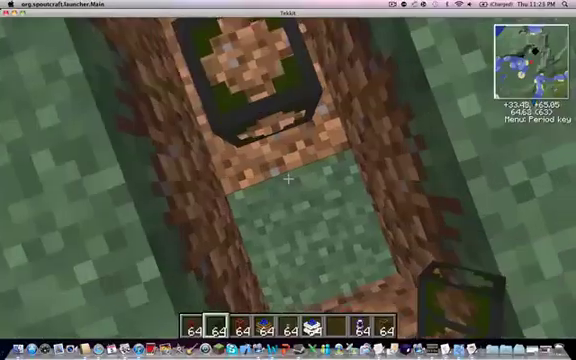
# - Fly to the pipe tower top and check the teleport power pipe's frequency
pyautogui.press('w')
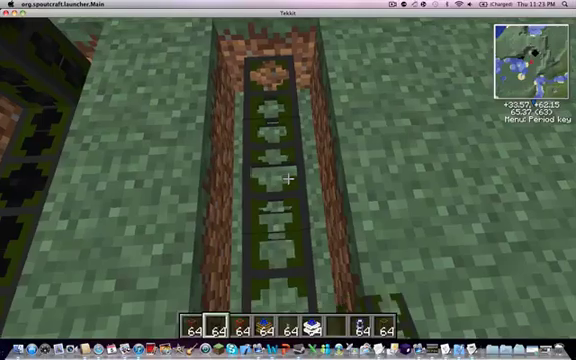
pyautogui.press('s')
pyautogui.press('space')
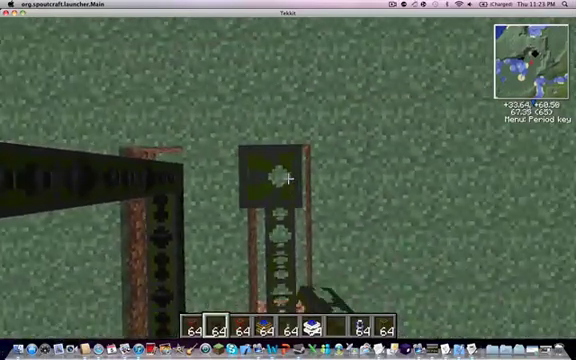
pyautogui.press('space')
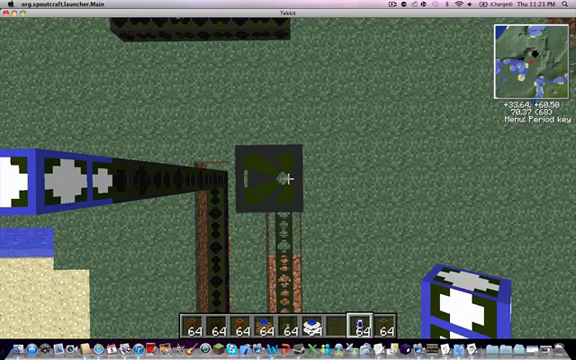
pyautogui.press('space')
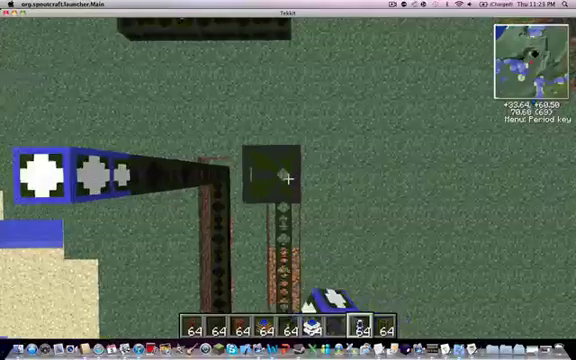
pyautogui.press('shift')
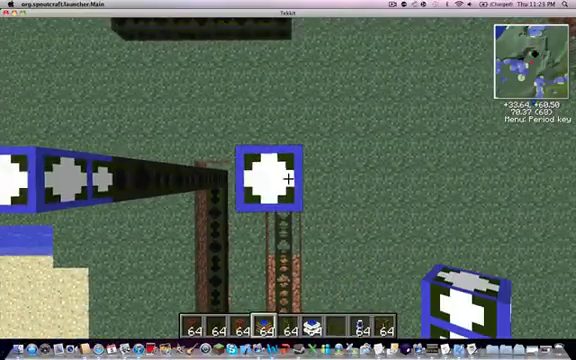
pyautogui.rightClick(288, 178)
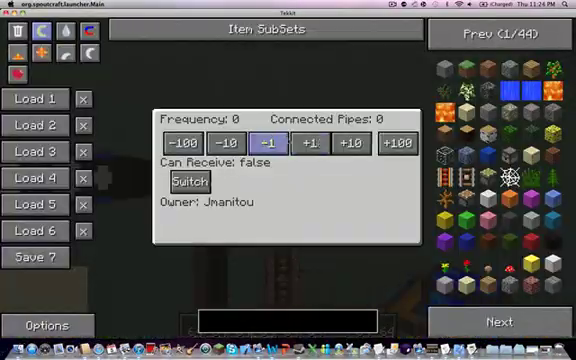
pyautogui.press('Escape')
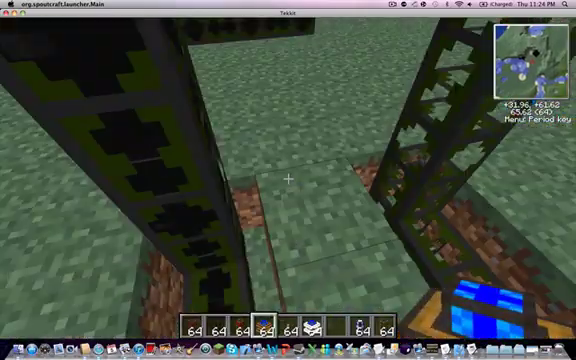
# - Drop into the trench between the pipe rows and break the dirt block ahead
pyautogui.press('space')
pyautogui.press('s')
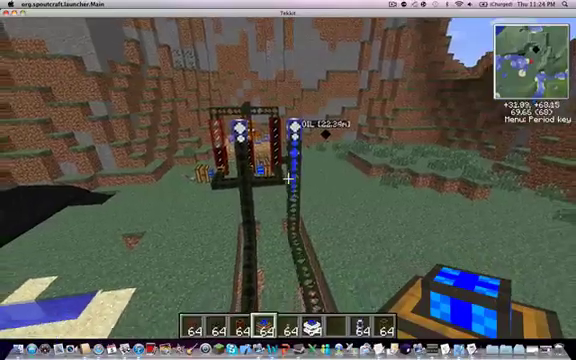
pyautogui.press('w')
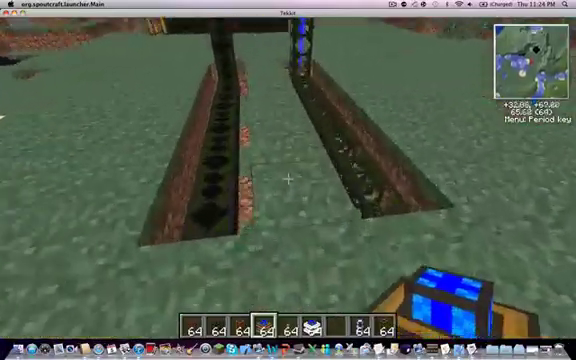
pyautogui.press('w')
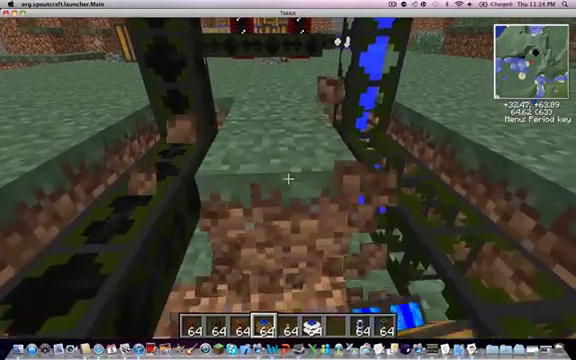
pyautogui.click(288, 178)
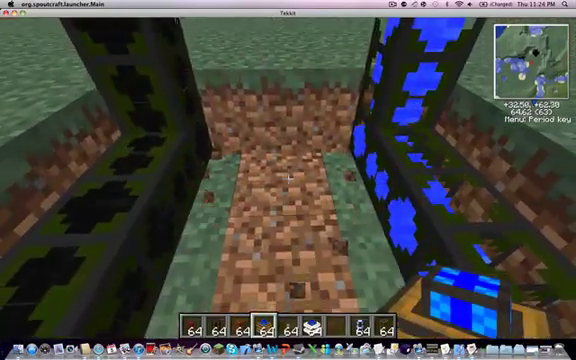
# - Place a combustion engine at the trench end, removing and re-placing it once
pyautogui.press('w')
pyautogui.rightClick(288, 178)
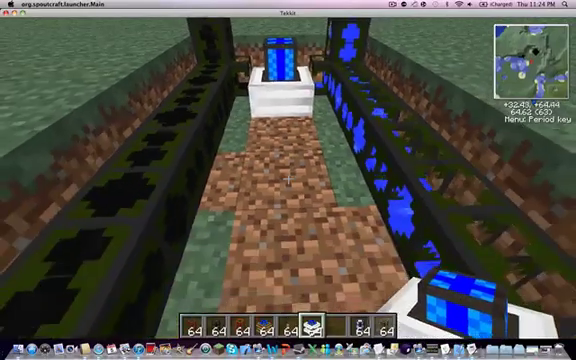
pyautogui.click(288, 178)
pyautogui.press('s')
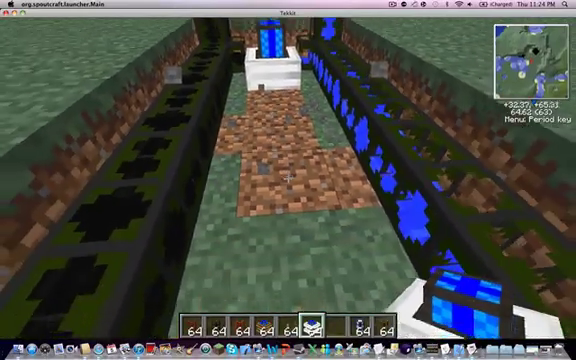
pyautogui.rightClick(288, 178)
# - Dig out another dirt block and move along the engine row
pyautogui.press('w')
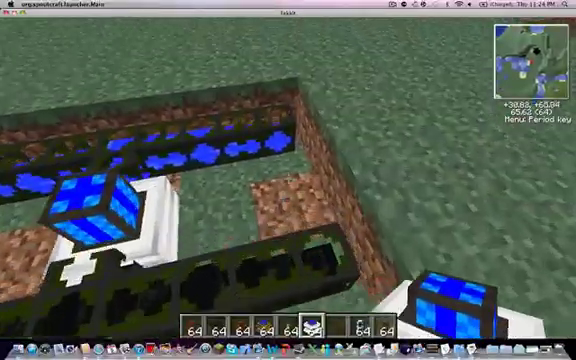
pyautogui.click(288, 178)
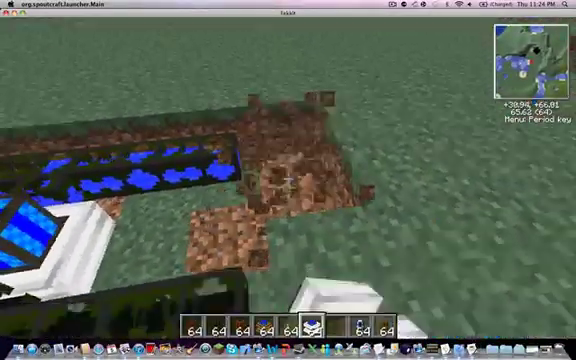
pyautogui.press('w')
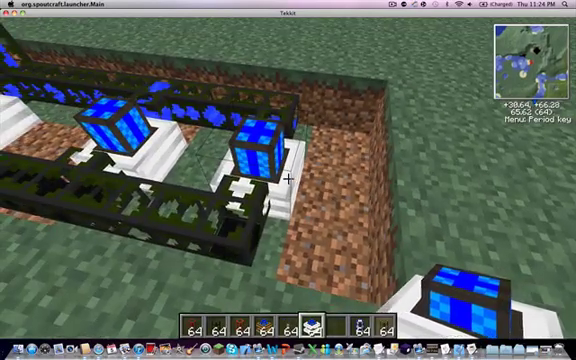
pyautogui.press('2')
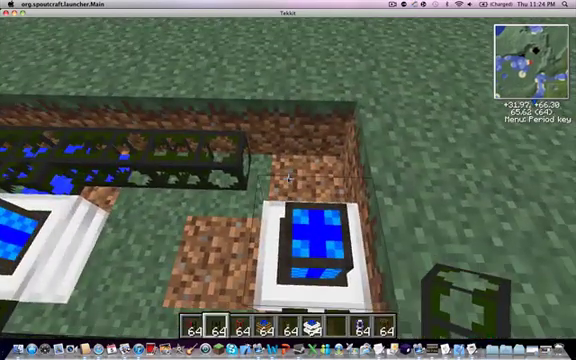
# - Open and close four combustion engines' tank displays to check their fill levels
pyautogui.rightClick(288, 178)
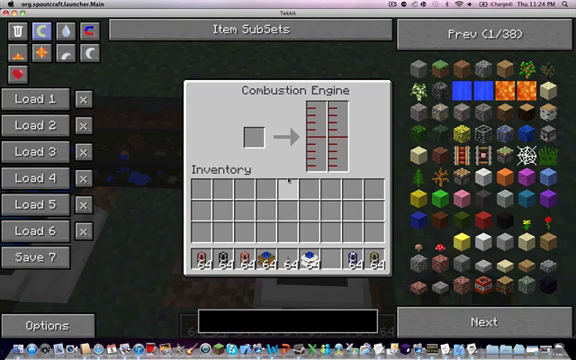
pyautogui.press('Escape')
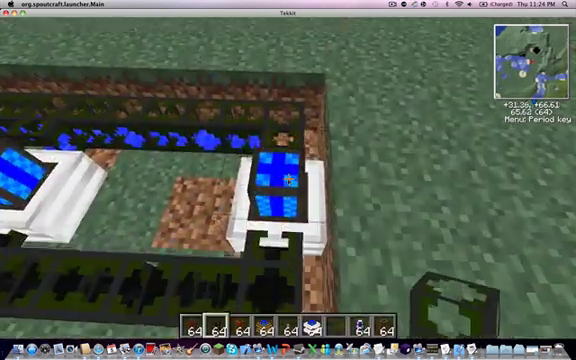
pyautogui.rightClick(288, 180)
pyautogui.press('Escape')
pyautogui.rightClick(288, 178)
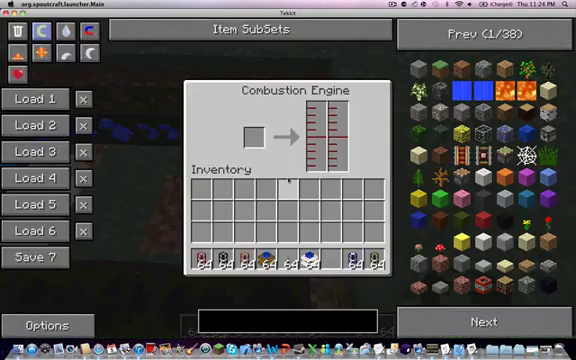
pyautogui.press('Escape')
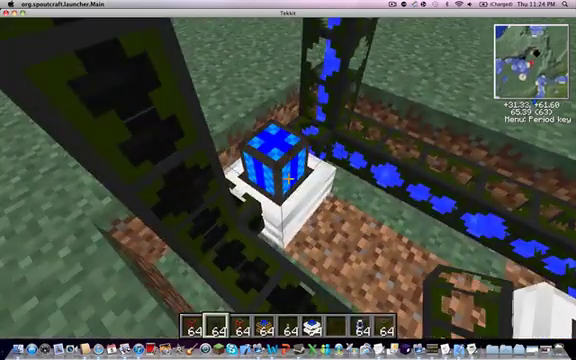
pyautogui.rightClick(288, 180)
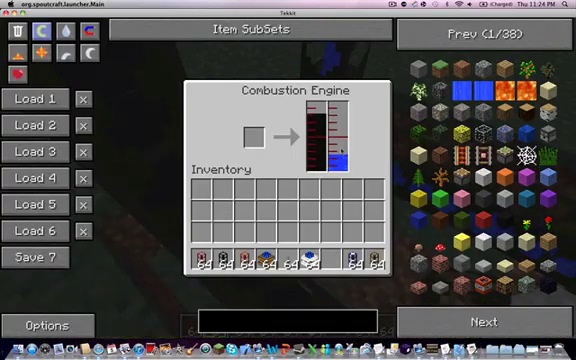
pyautogui.press('Escape')
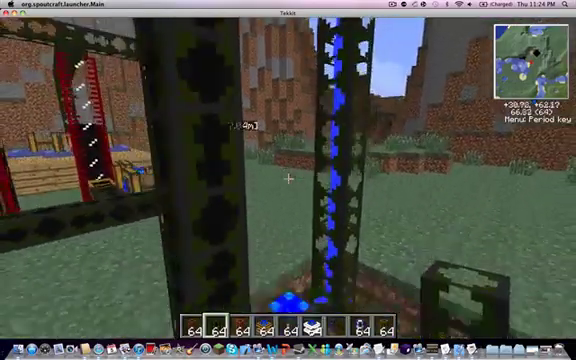
# - Fly above the engines, check one engine's tank, and head toward the oil pipes
pyautogui.press('space')
pyautogui.press('shift')
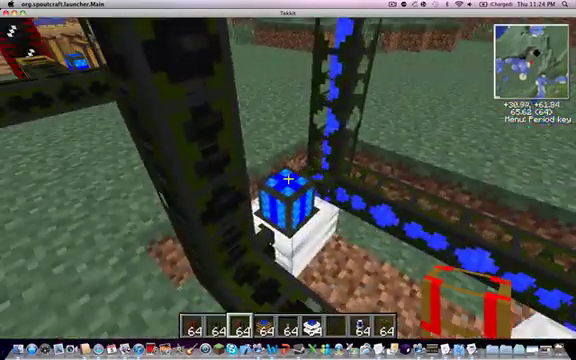
pyautogui.rightClick(288, 178)
pyautogui.press('Escape')
pyautogui.press('a')
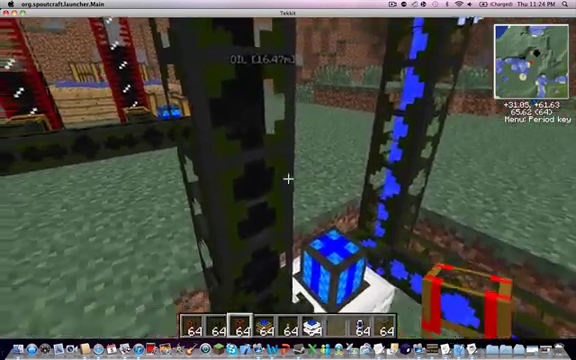
pyautogui.press('w')
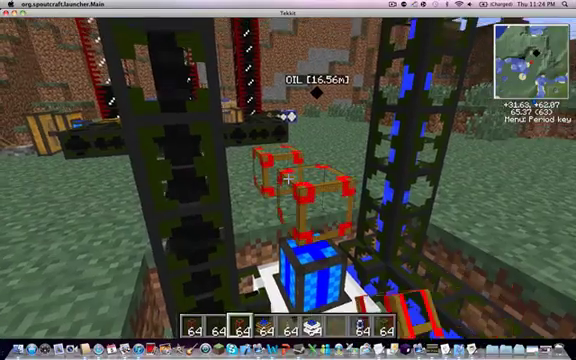
pyautogui.press('w')
# - Browse the inventory for items and walk along the engine row
pyautogui.press('e')
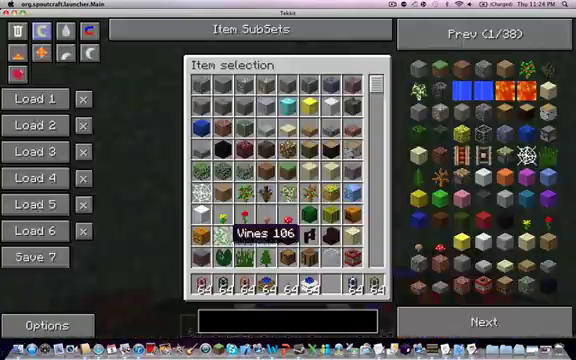
pyautogui.press('e')
pyautogui.press('w')
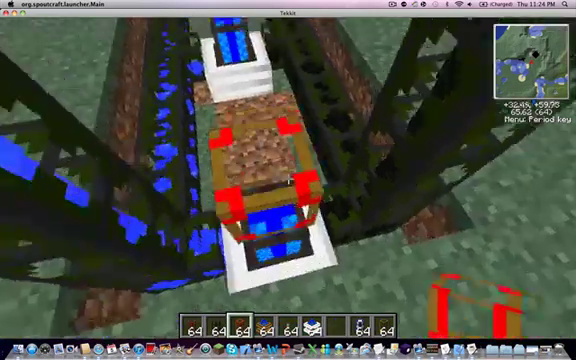
pyautogui.press('w')
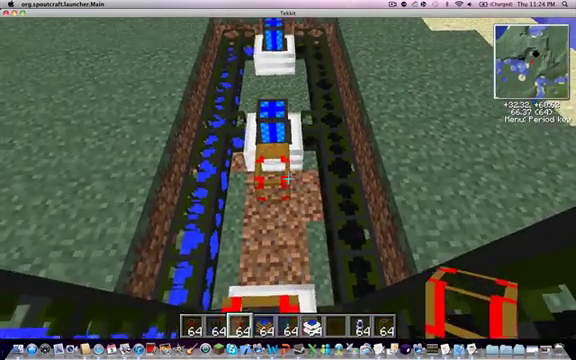
pyautogui.press('e')
pyautogui.press('e')
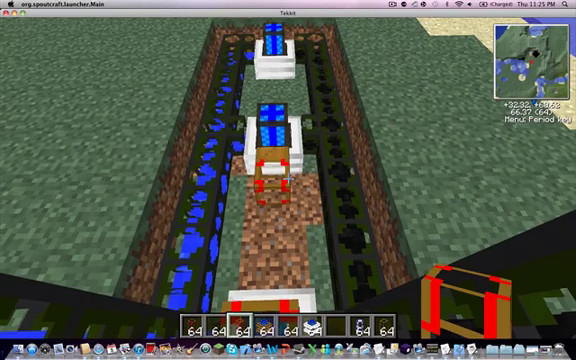
# - Walk back and forth over the track to survey the whole engine row
pyautogui.press('w')
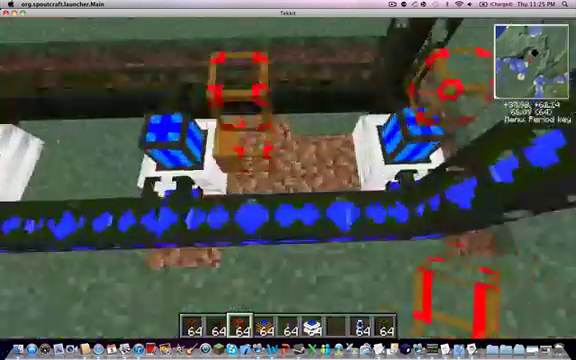
pyautogui.press('w')
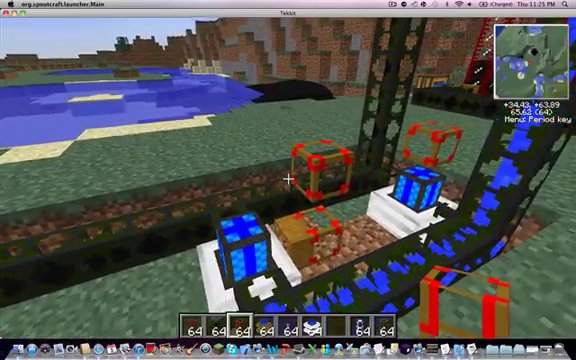
pyautogui.press('w')
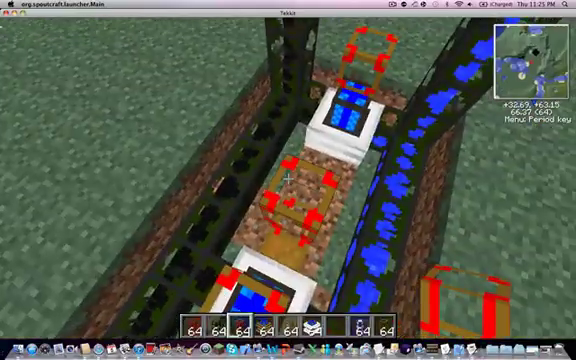
pyautogui.press('w')
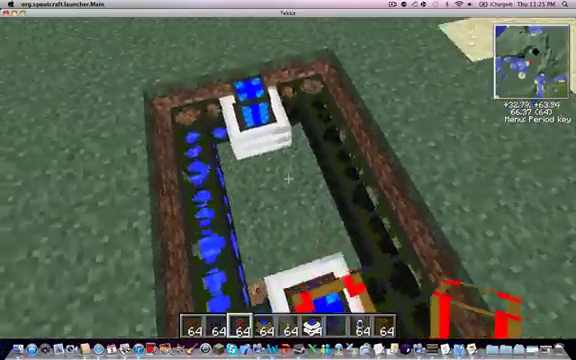
pyautogui.press('w')
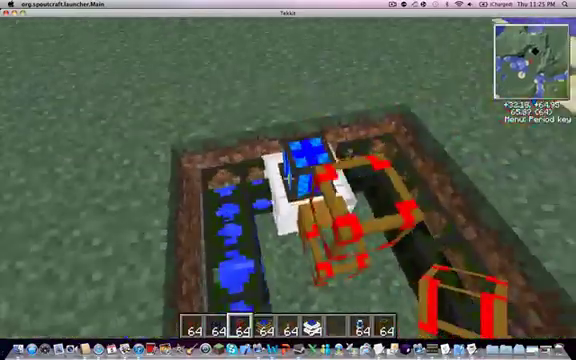
pyautogui.press('w')
pyautogui.press('w')
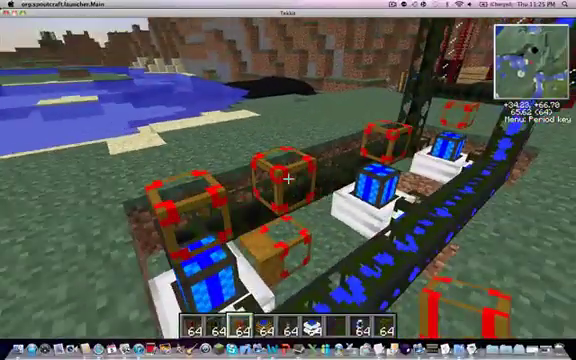
pyautogui.press('s')
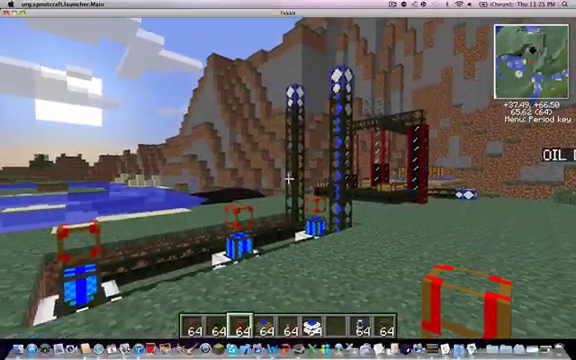
pyautogui.scroll(-1, 288, 178)
pyautogui.scroll(-4, 288, 178)
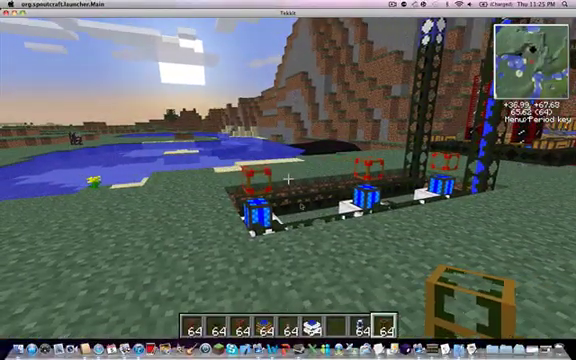
# - Glance at item selection, then move over the pipes above the engines
pyautogui.press('e')
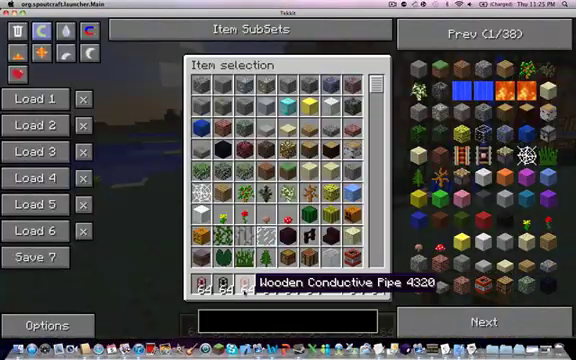
pyautogui.press('e')
pyautogui.scroll(-1, 288, 178)
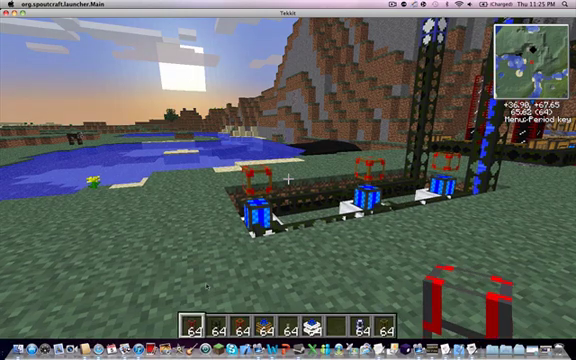
pyautogui.press('w')
pyautogui.press('w')
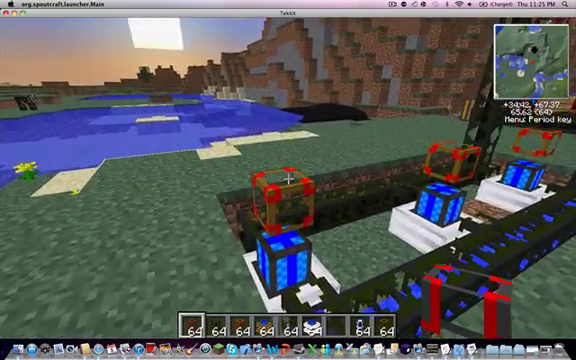
pyautogui.press('w')
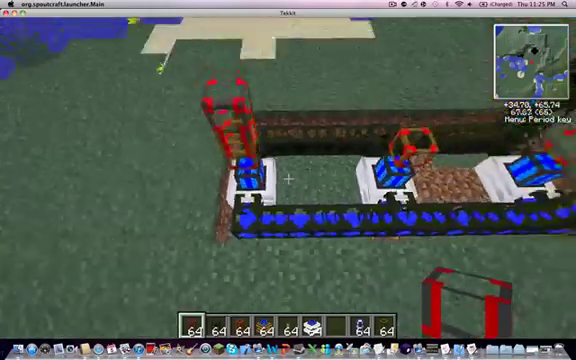
pyautogui.press('w')
pyautogui.press('w')
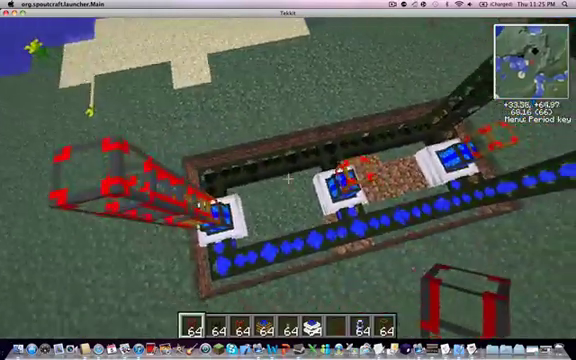
pyautogui.press('w')
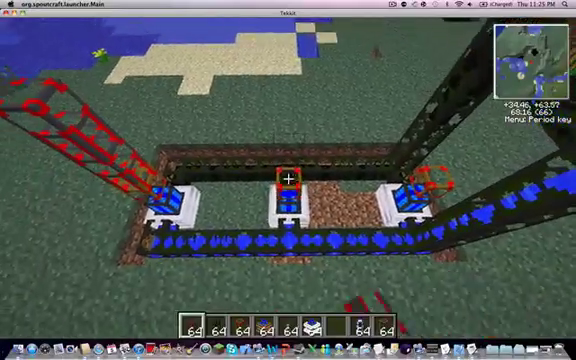
# - Survey the pipes along the engine row and reopen item selection
pyautogui.press('s')
pyautogui.press('s')
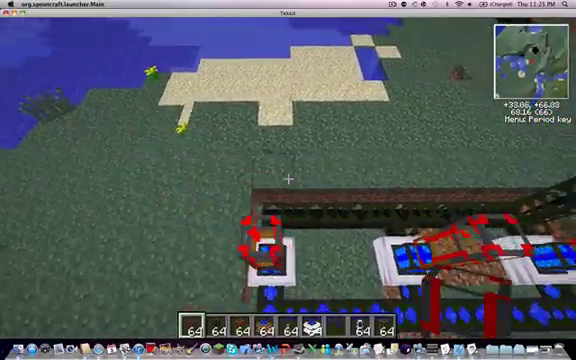
pyautogui.press('w')
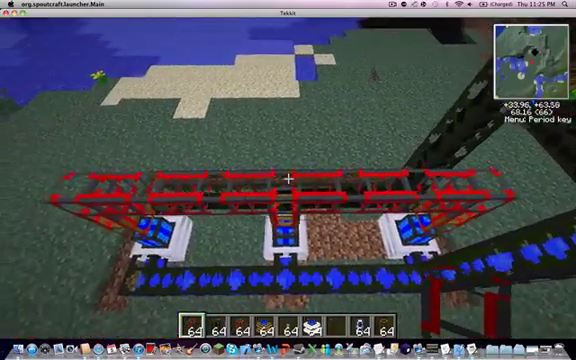
pyautogui.scroll(-2, 288, 178)
pyautogui.scroll(-1, 288, 178)
pyautogui.press('e')
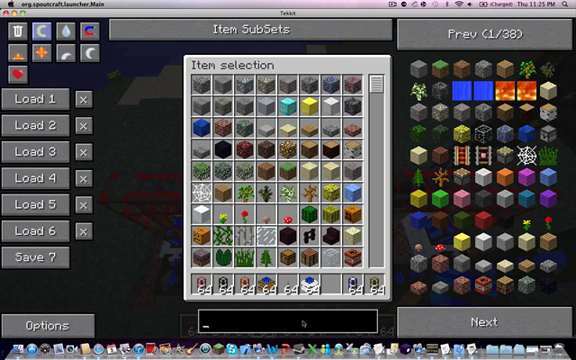
pyautogui.write('oip')
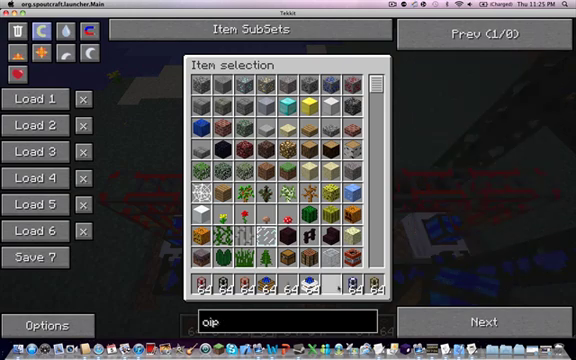
# - Correct the 'pipe' search in the item list and return to the world
pyautogui.press('BackSpace')
pyautogui.press('BackSpace')
pyautogui.press('BackSpace')
pyautogui.write('pip')
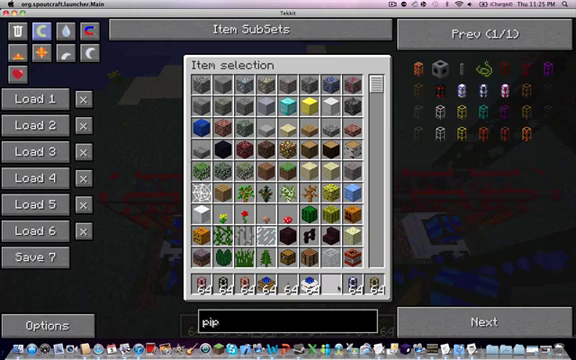
pyautogui.write('e')
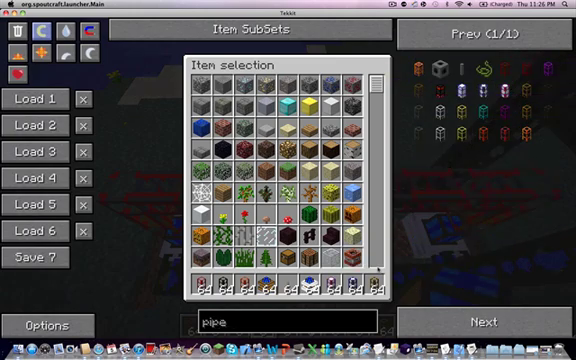
pyautogui.press('Escape')
# - Place the white pipe above the middle engine and move around the engines
pyautogui.rightClick(288, 178)
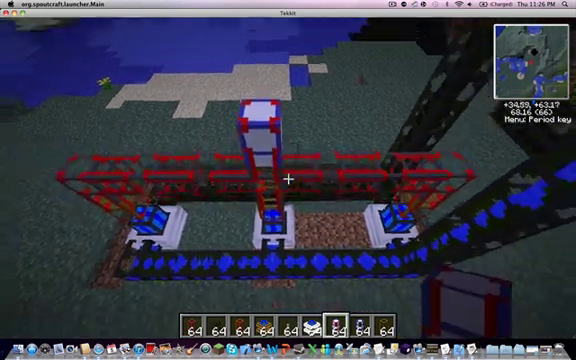
pyautogui.press('3')
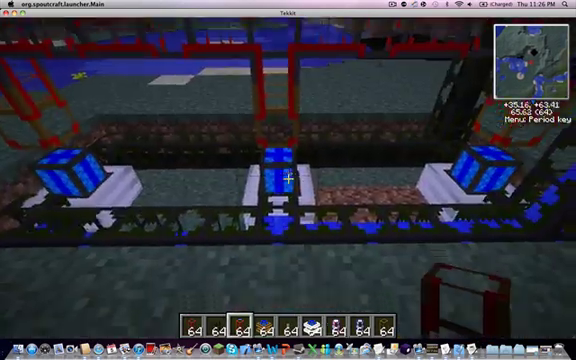
pyautogui.press('5')
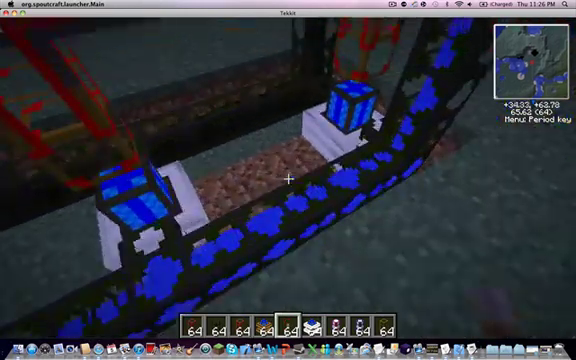
pyautogui.press('w')
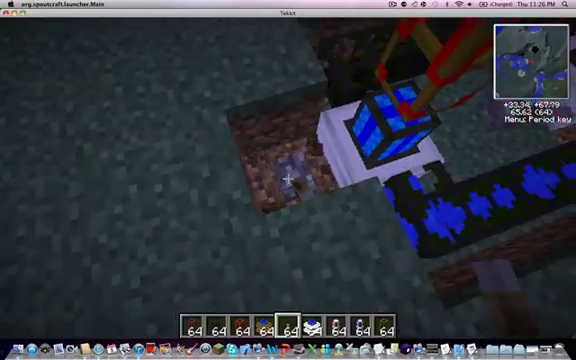
pyautogui.press('space')
pyautogui.press('w')
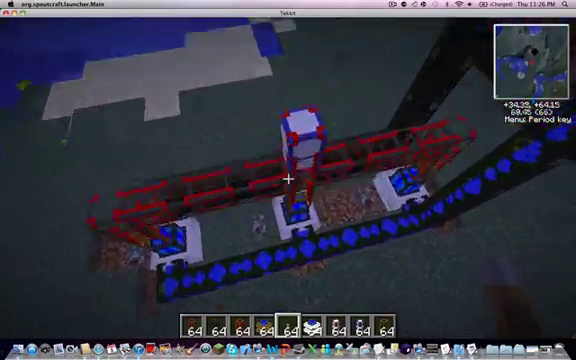
# - Inspect a teleport pipe's frequency panel, still at frequency 0 with no connections
pyautogui.press('3')
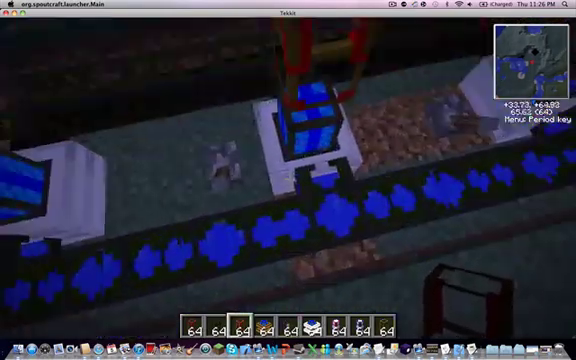
pyautogui.press('4')
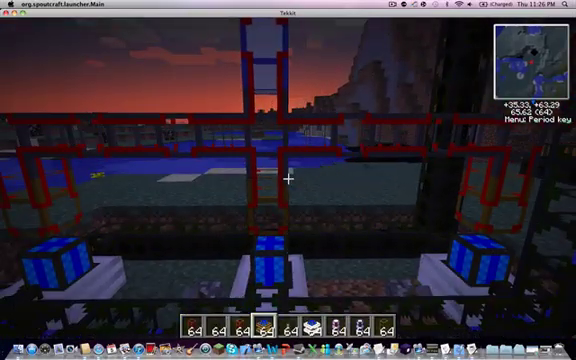
pyautogui.rightClick(288, 178)
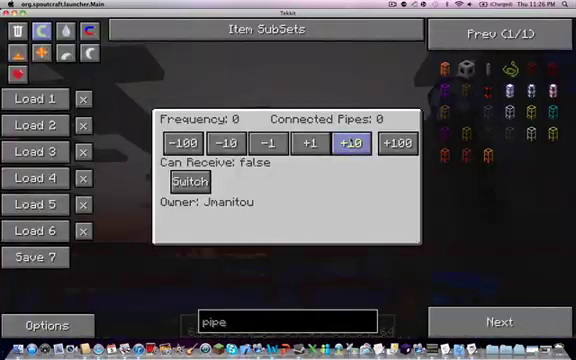
pyautogui.press('Escape')
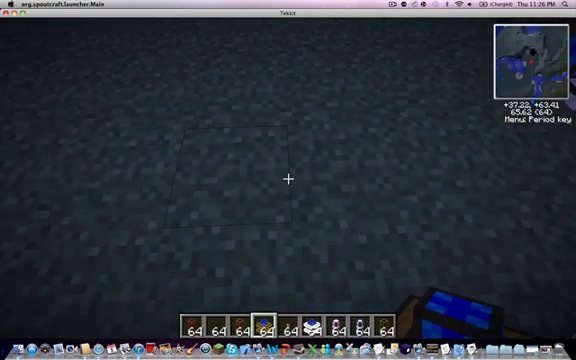
# - Load saved hotbar sets 6, 1, 2, 3 and 5, and set the time to daytime
pyautogui.press('e')
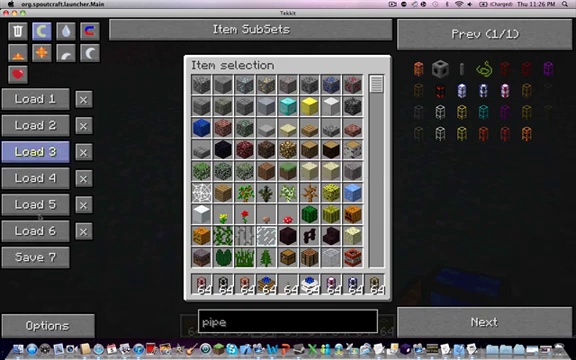
pyautogui.click(35, 230)
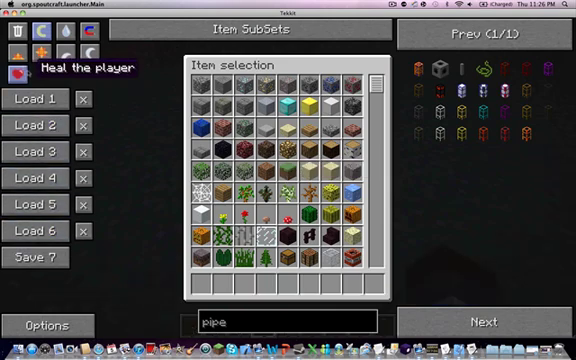
pyautogui.click(19, 50)
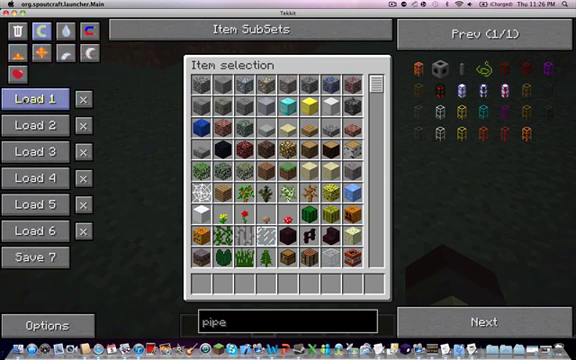
pyautogui.click(35, 99)
pyautogui.click(30, 125)
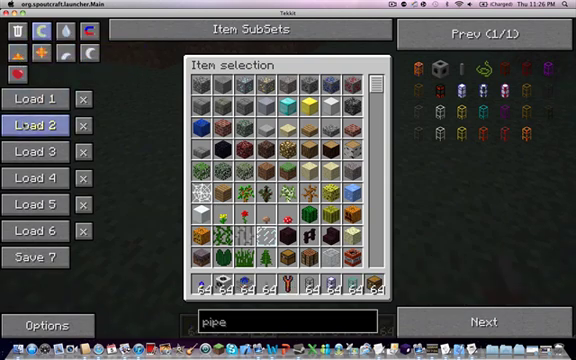
pyautogui.click(30, 178)
pyautogui.click(30, 204)
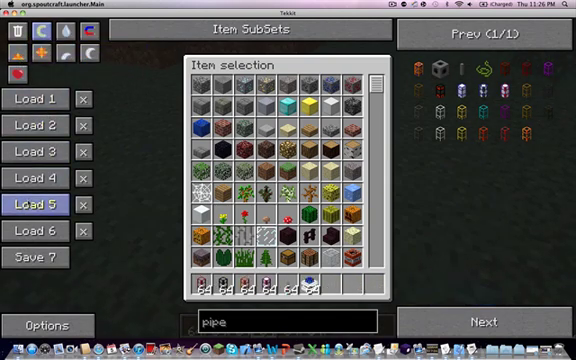
# - Fly up over the structure to survey it, then reopen item selection
pyautogui.press('e')
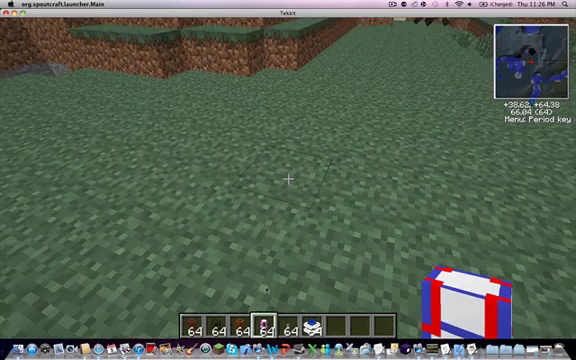
pyautogui.press('space')
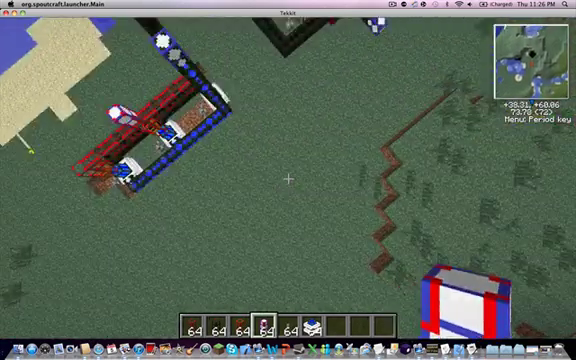
pyautogui.press('w')
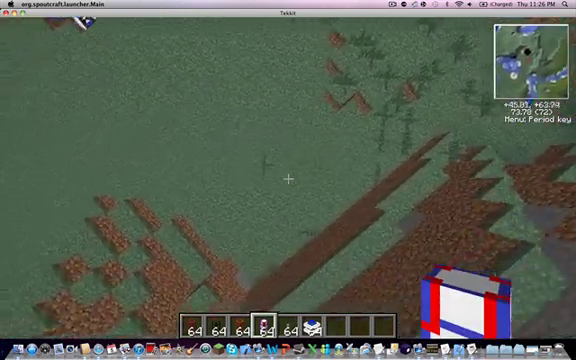
pyautogui.press('e')
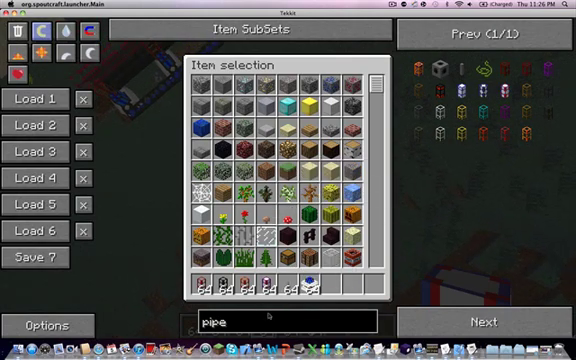
# - Search the item list for 'min' and place the mining machine on the grass
pyautogui.press('BackSpace')
pyautogui.press('BackSpace')
pyautogui.press('BackSpace')
pyautogui.press('BackSpace')
pyautogui.write('mi')
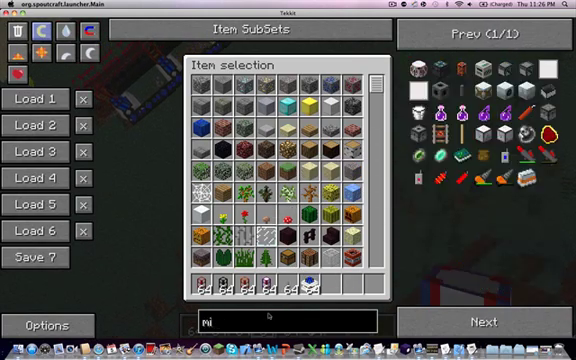
pyautogui.write('n')
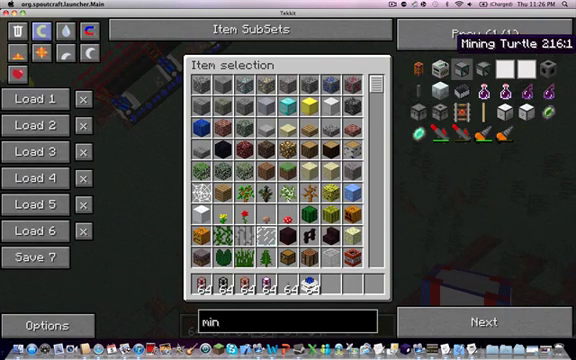
pyautogui.press('Escape')
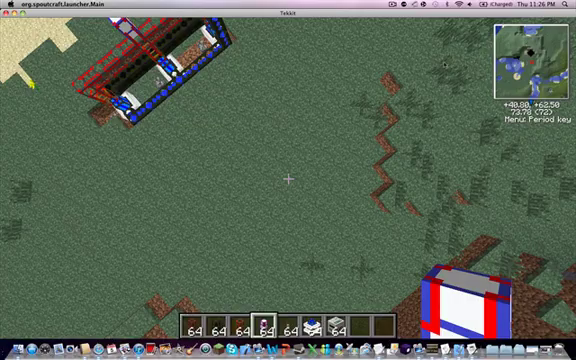
pyautogui.press('7')
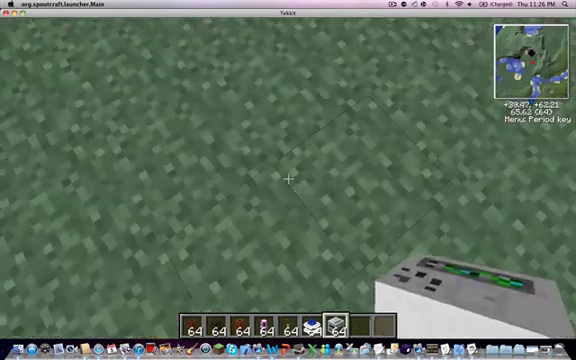
pyautogui.rightClick(288, 178)
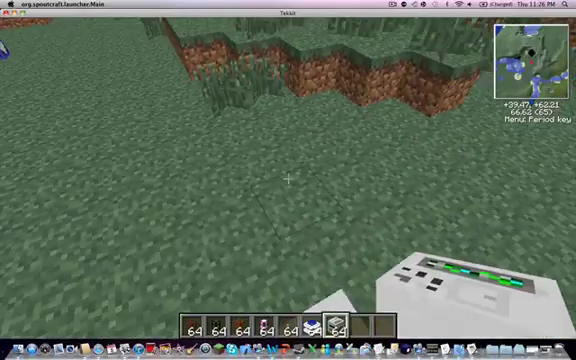
# - Attach a teleport pipe to the machine and view its frequency 10 settings
pyautogui.press('4')
pyautogui.rightClick(288, 178)
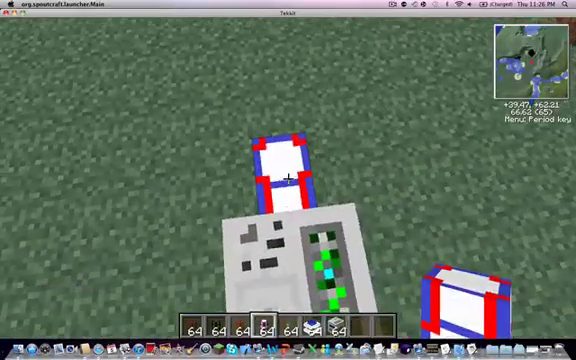
pyautogui.scroll(1, 288, 178)
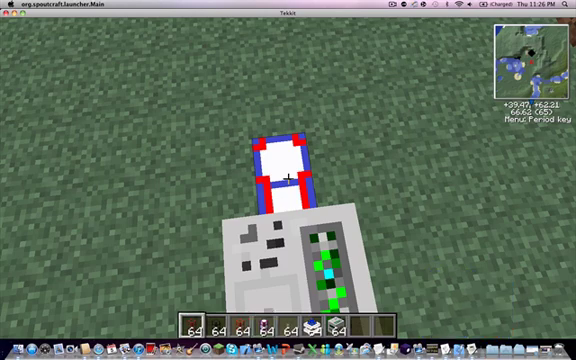
pyautogui.scroll(2, 288, 178)
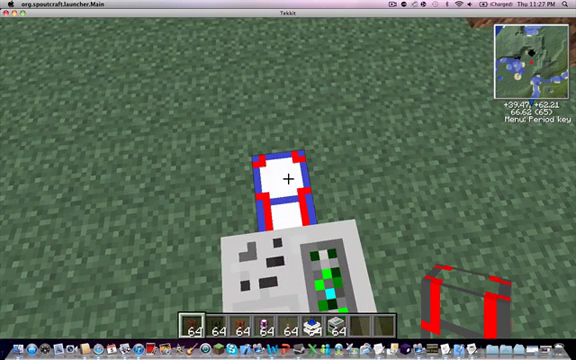
pyautogui.rightClick(288, 178)
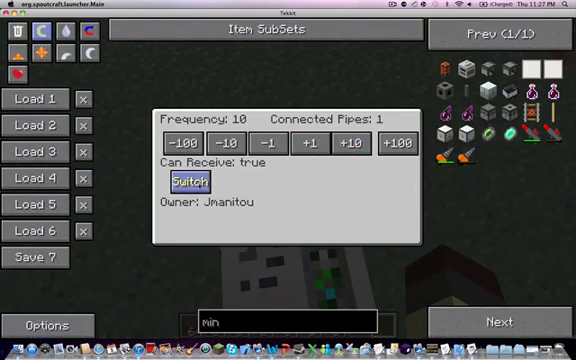
# - Walk to the engine row and check its teleport pipe's frequency settings
pyautogui.press('Escape')
pyautogui.press('w')
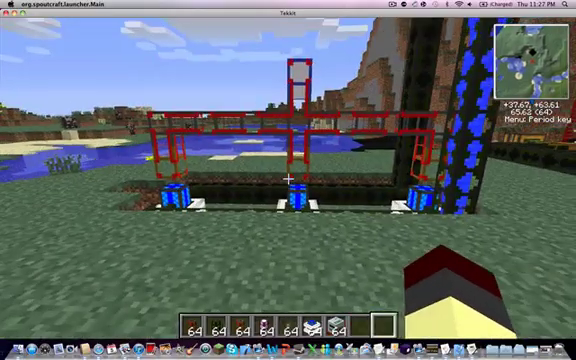
pyautogui.press('w')
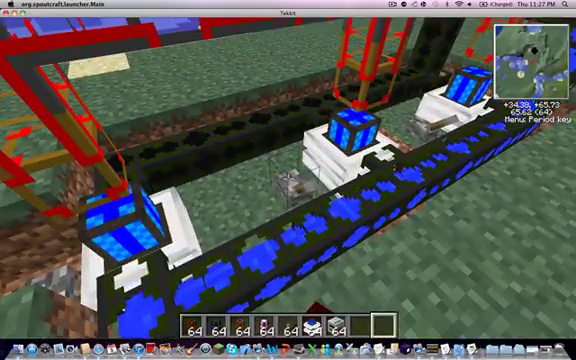
pyautogui.press('w')
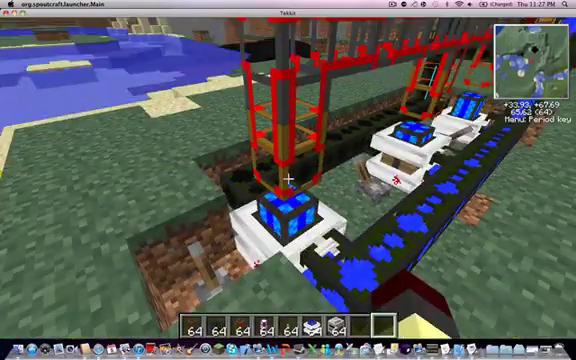
pyautogui.press('s')
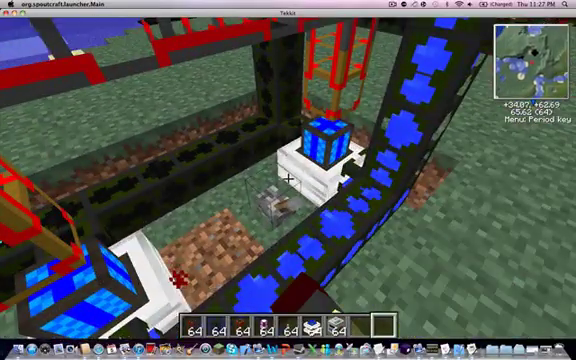
pyautogui.press('w')
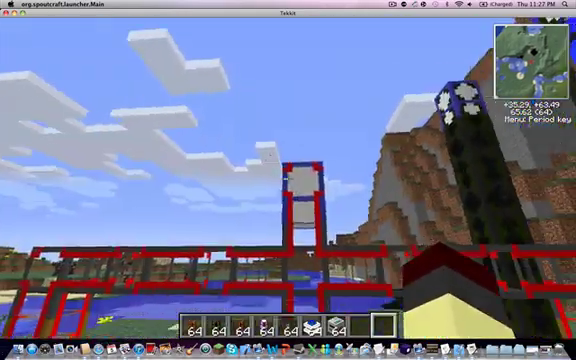
pyautogui.rightClick(288, 180)
pyautogui.press('Escape')
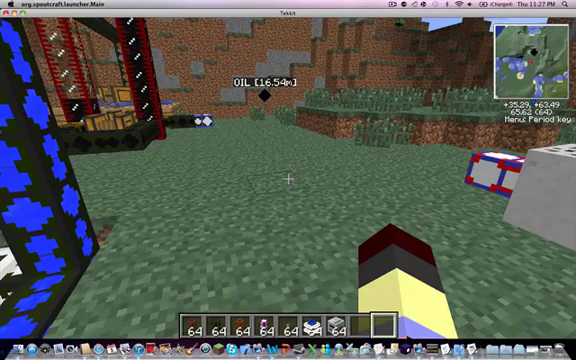
# - Dig a hole beside the machine, break it, and re-place it over the hole
pyautogui.press('w')
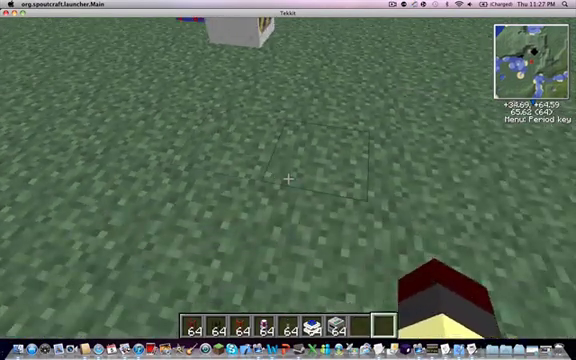
pyautogui.press('w')
pyautogui.press('w')
pyautogui.click(288, 178)
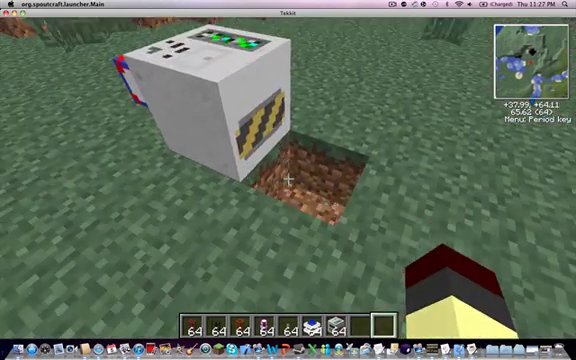
pyautogui.scroll(2, 288, 178)
pyautogui.scroll(2, 288, 178)
pyautogui.scroll(-4, 288, 178)
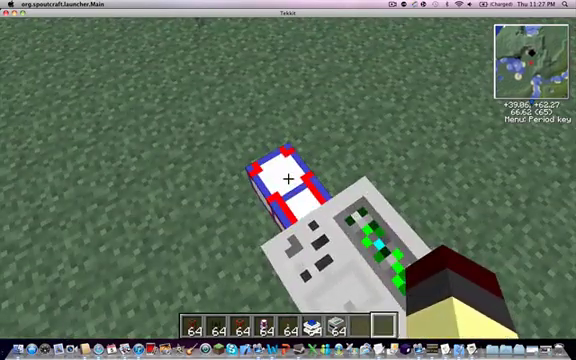
pyautogui.click(288, 178)
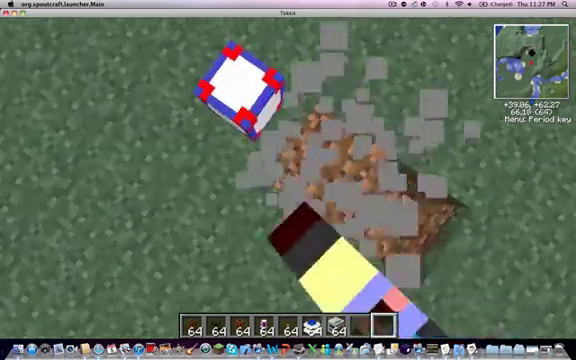
pyautogui.scroll(-3, 288, 178)
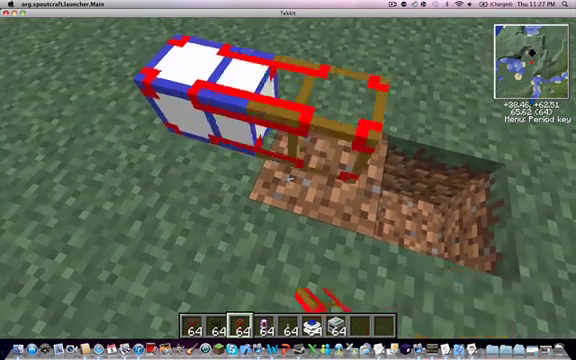
pyautogui.scroll(-5, 288, 178)
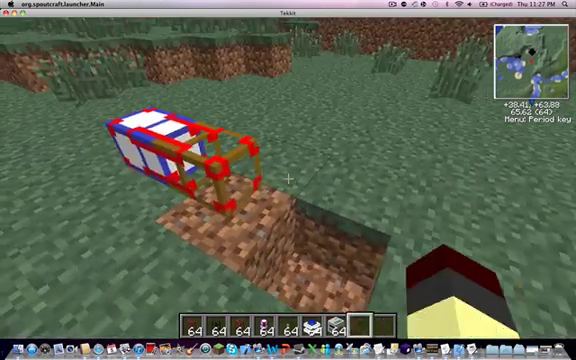
pyautogui.scroll(1, 288, 178)
pyautogui.rightClick(288, 178)
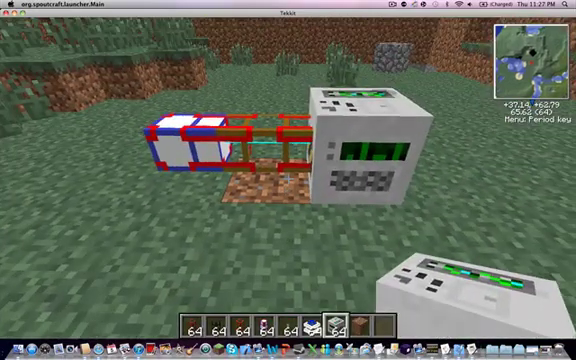
pyautogui.press('w')
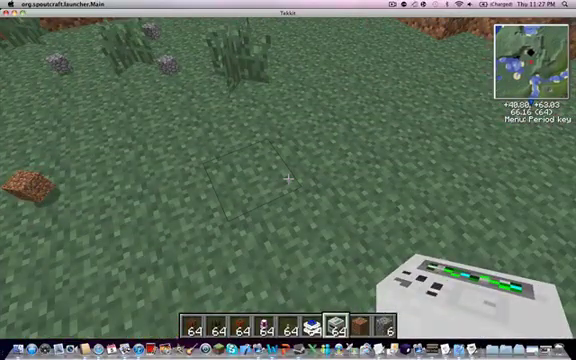
# - Walk over the grass picking up the dropped dirt and cobblestone items around the site
pyautogui.press('s')
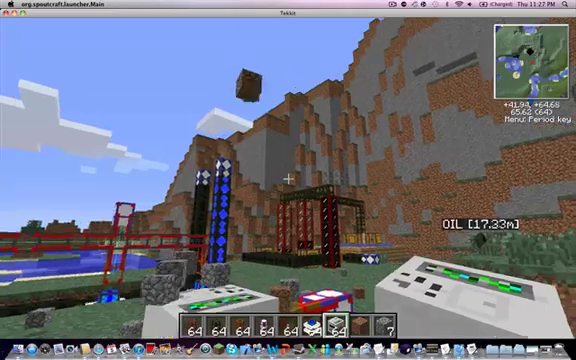
pyautogui.press('w')
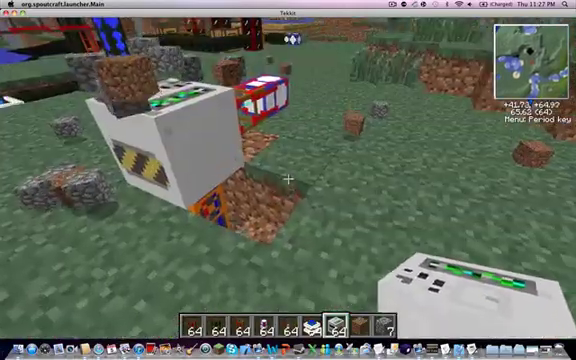
pyautogui.press('s')
pyautogui.press('s')
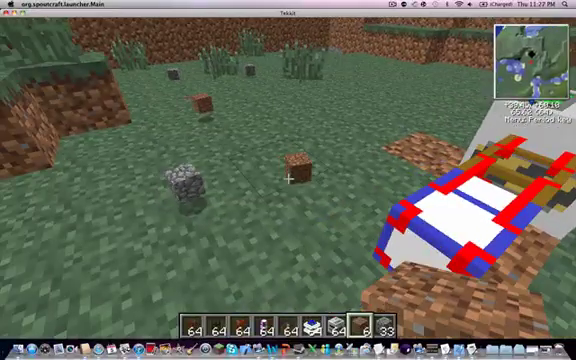
pyautogui.press('w')
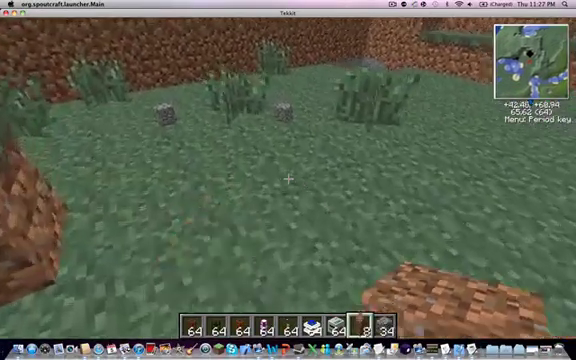
pyautogui.press('w')
pyautogui.press('space')
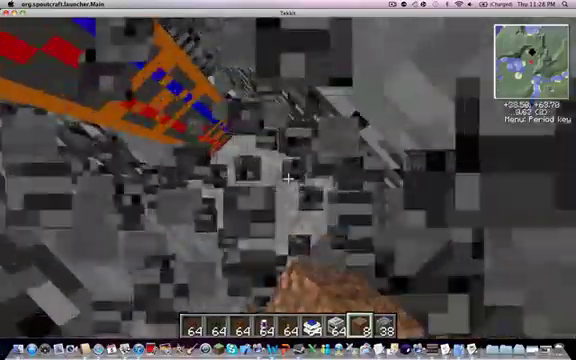
# - Break the blocking gravel, then fly up beside the mining pipe to the white machine
pyautogui.click(288, 178)
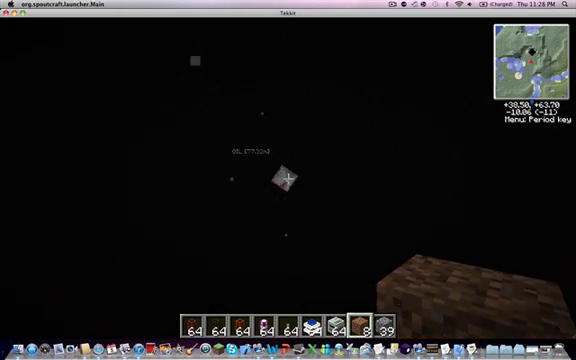
pyautogui.press('space')
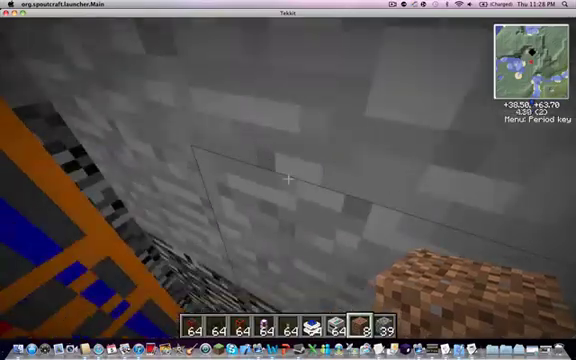
pyautogui.press('space')
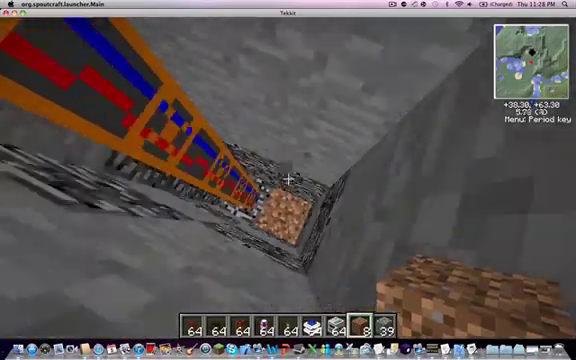
pyautogui.press('space')
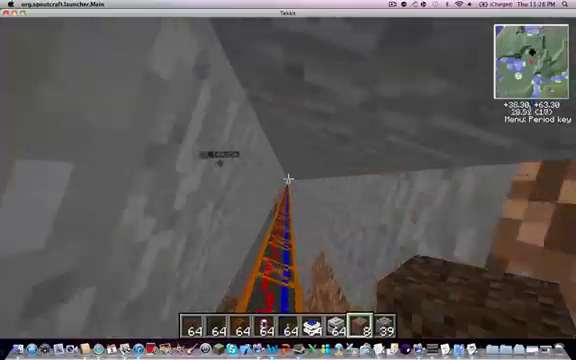
pyautogui.press('space')
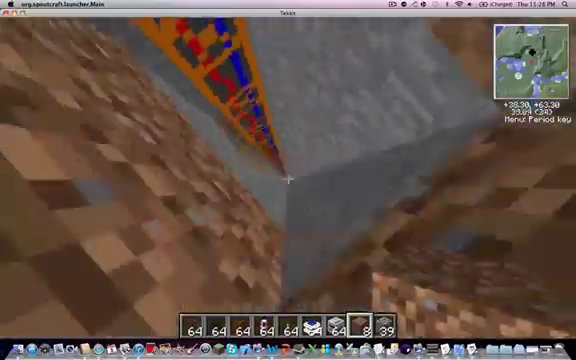
pyautogui.press('space')
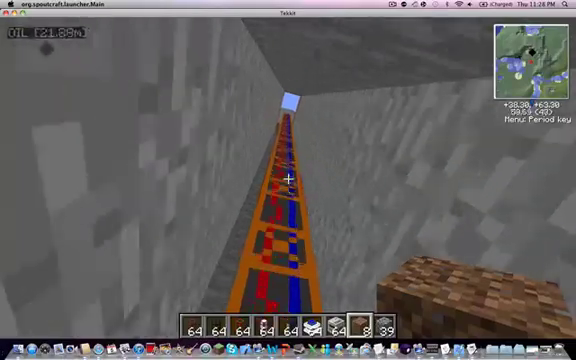
pyautogui.press('space')
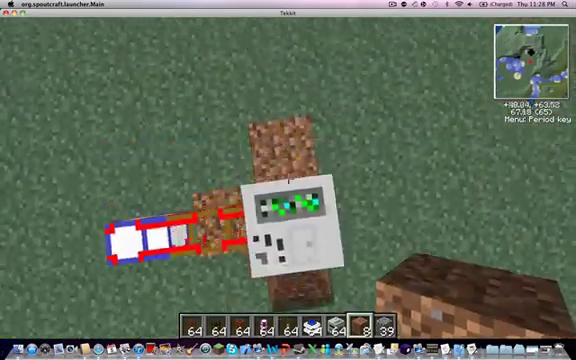
pyautogui.press('e')
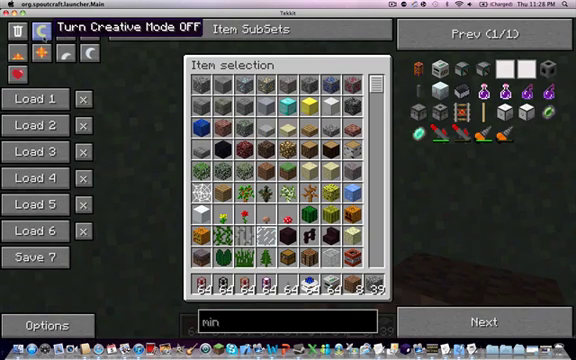
pyautogui.press('e')
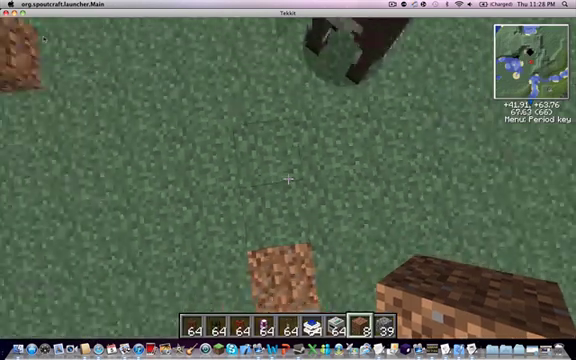
pyautogui.press('s')
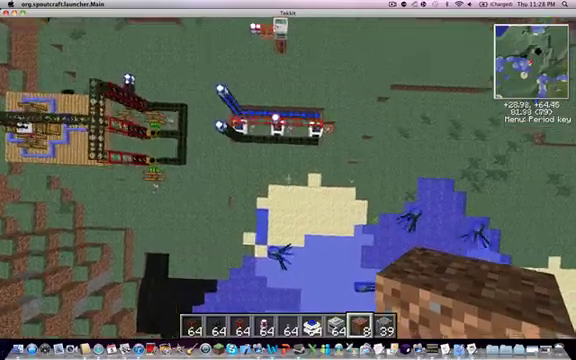
pyautogui.press('shift')
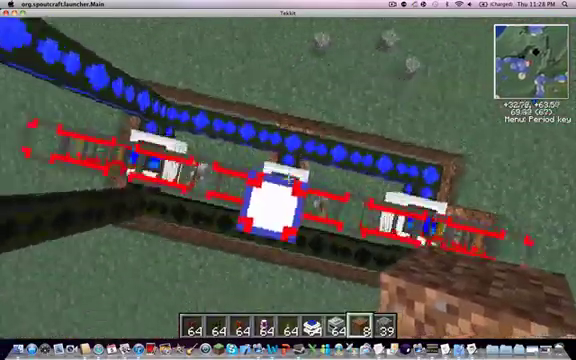
pyautogui.press('shift')
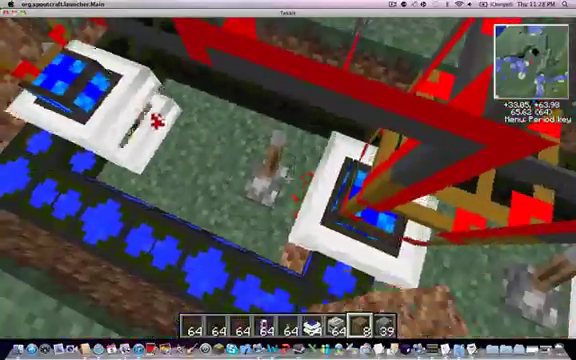
pyautogui.press('shift')
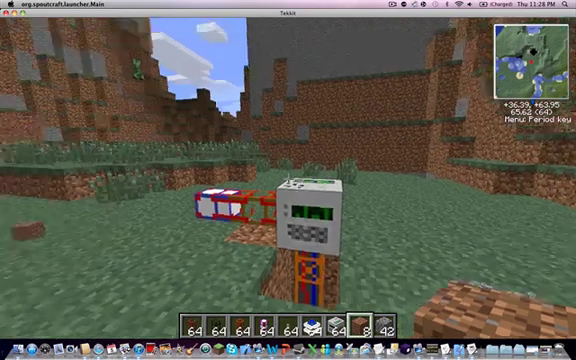
# - Place and break a dirt block by the mining well, select hotbar slot 3, and open NEI
pyautogui.press('w')
pyautogui.rightClick(288, 178)
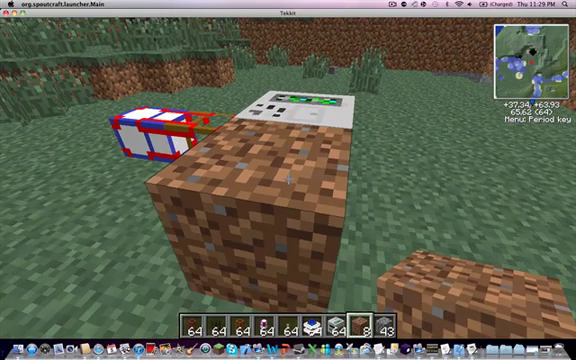
pyautogui.click(288, 180)
pyautogui.press('3')
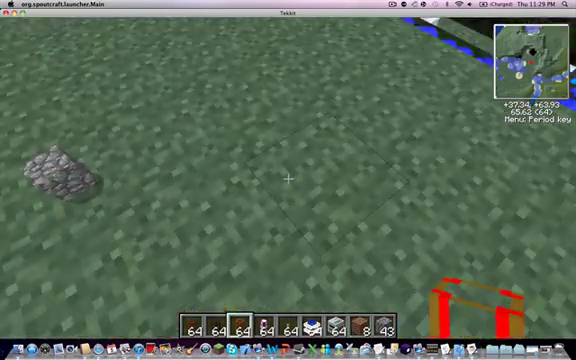
pyautogui.press('e')
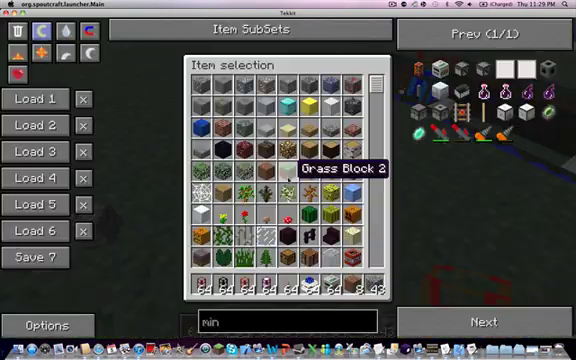